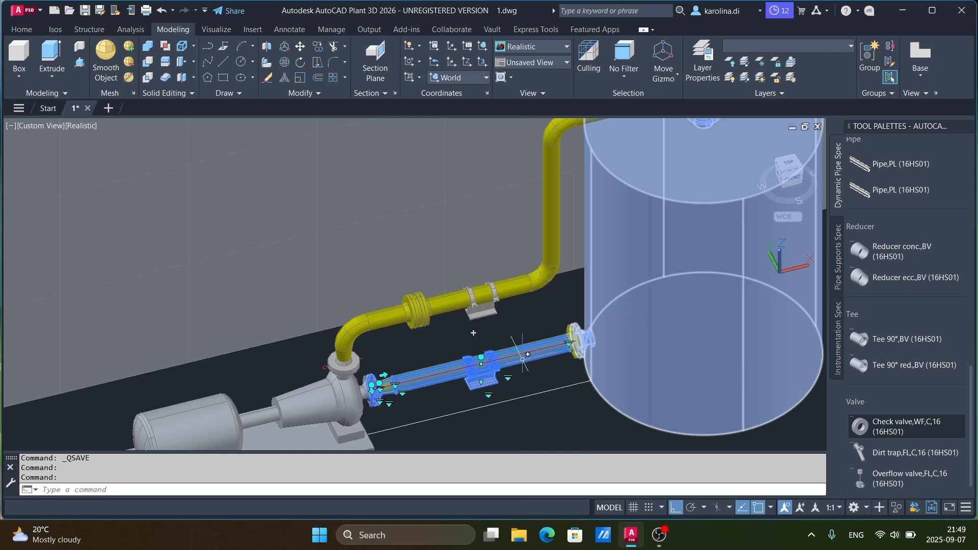
scroll(473, 332, "up", 5)
scroll(651, 286, "up", 3)
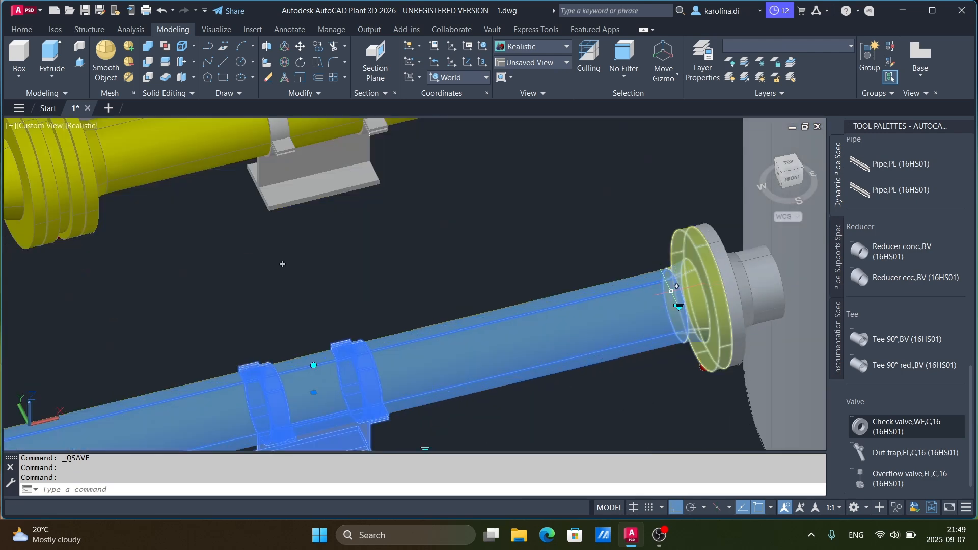
scroll(678, 305, "down", 5)
key("Escape")
left_click(667, 282)
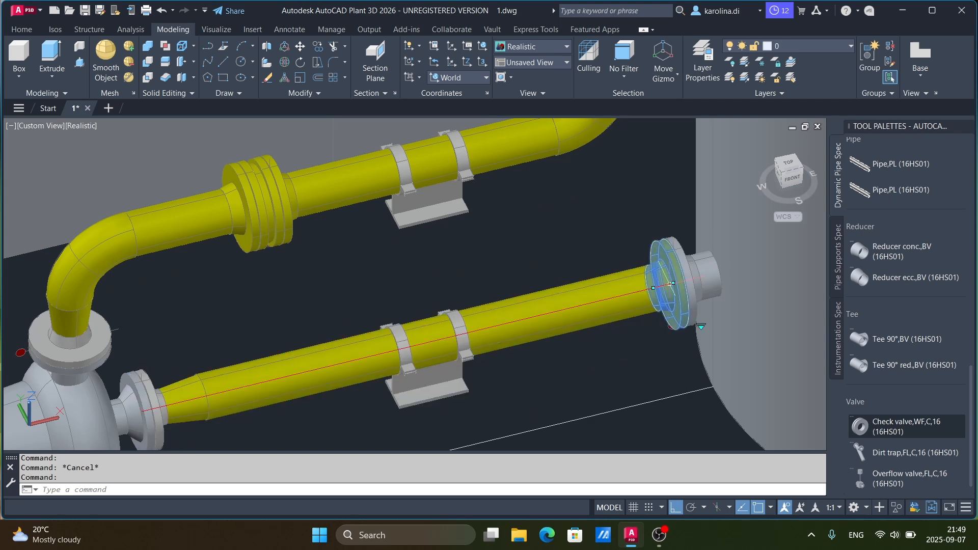
left_click(624, 287)
right_click(623, 287)
mouse_move(667, 216)
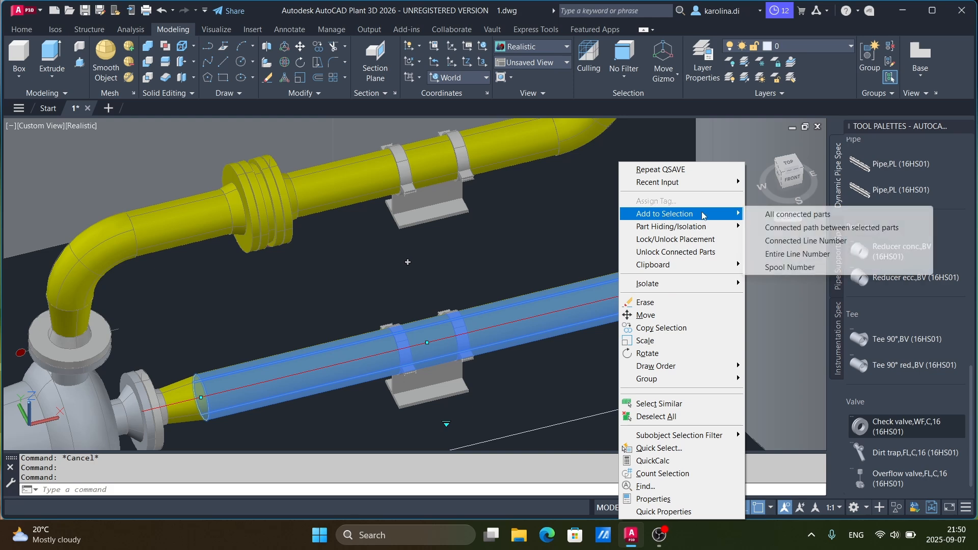
left_click(778, 216)
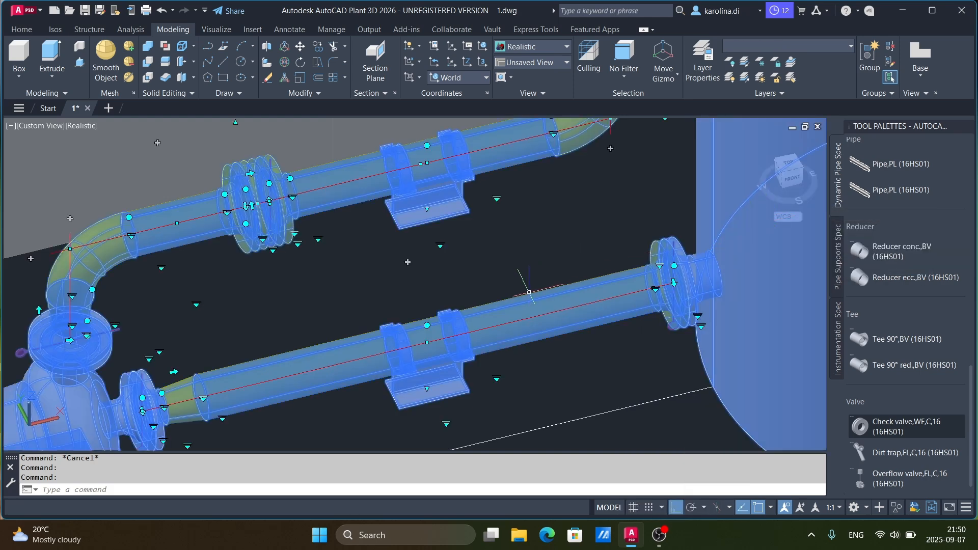
key("Escape")
scroll(555, 286, "down", 4)
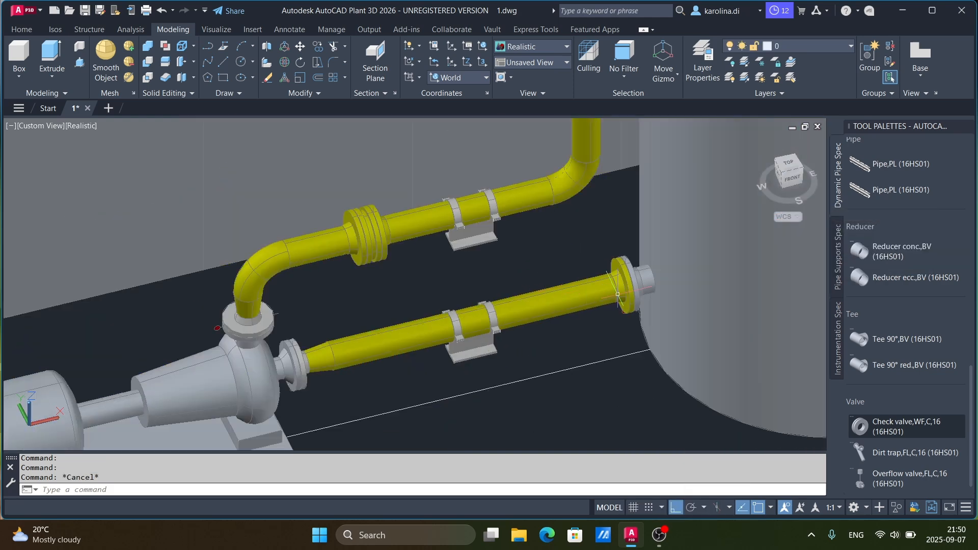
scroll(618, 295, "up", 3)
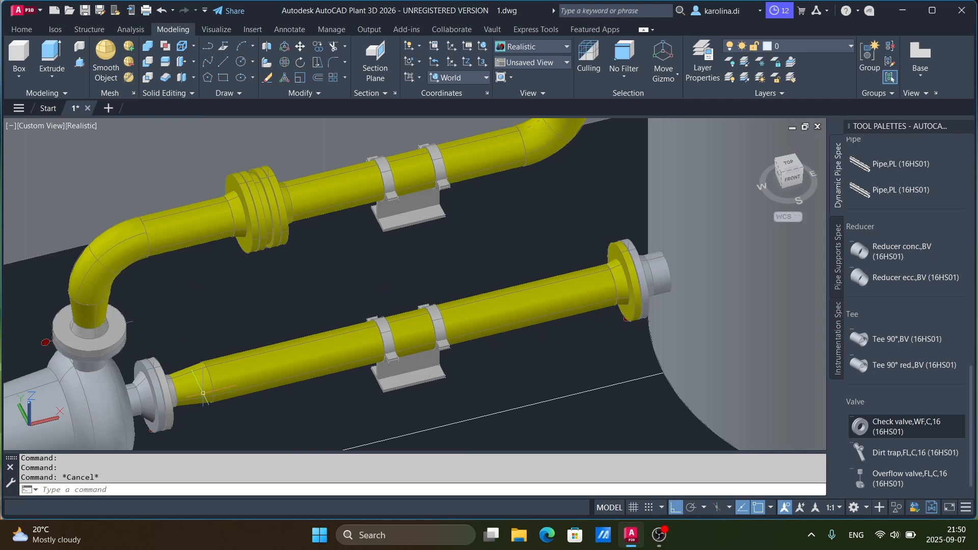
left_click(229, 376)
right_click(229, 376)
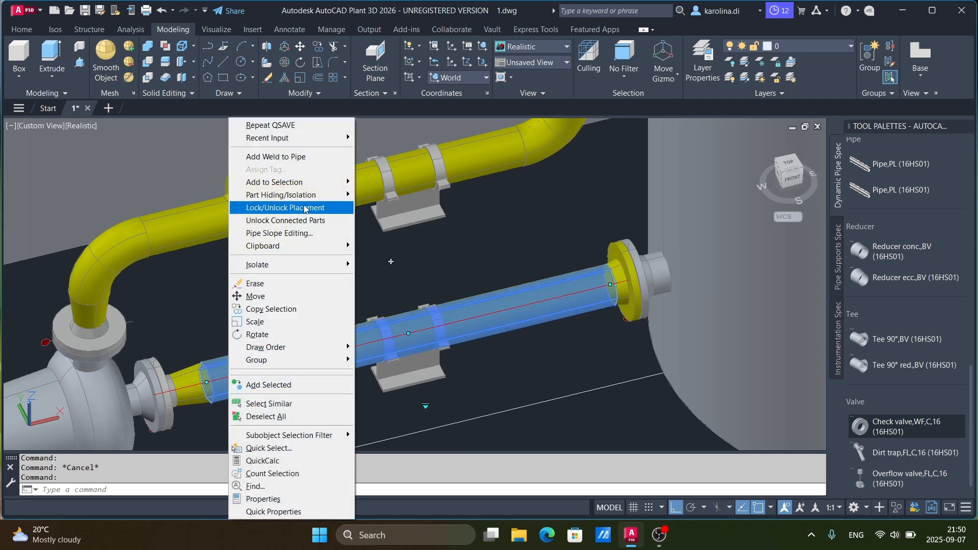
mouse_move(316, 182)
left_click(421, 184)
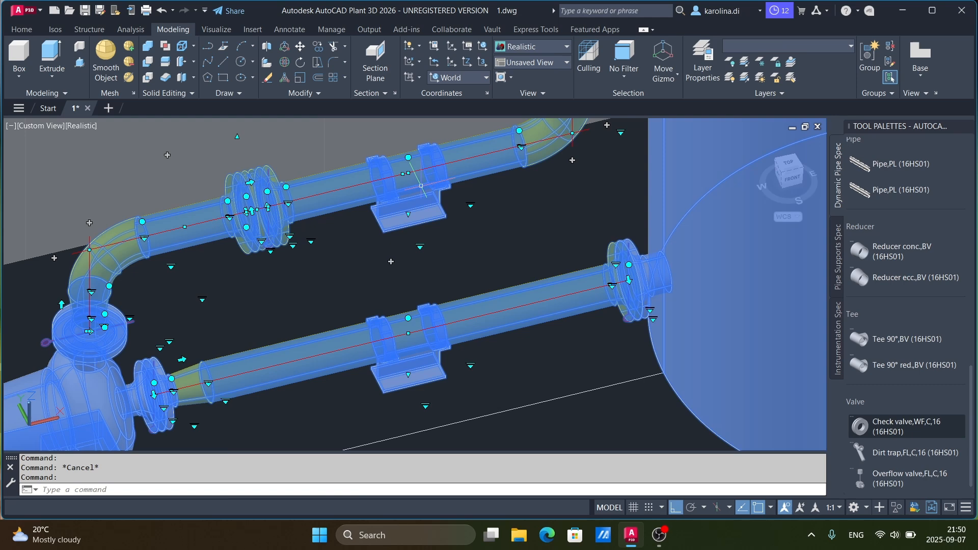
scroll(408, 408, "down", 5)
key("Escape")
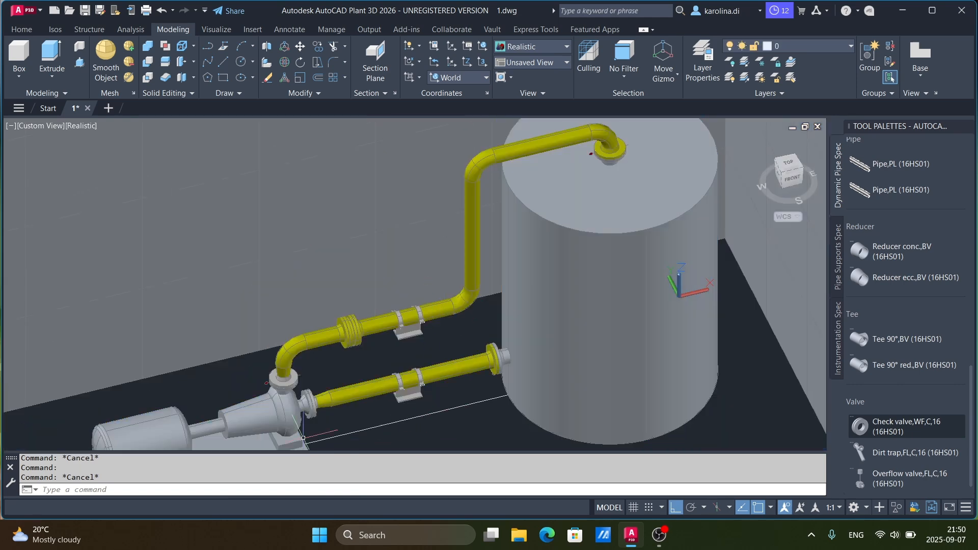
Select the lower pipe between pump and tank with its Connected Line Number parts, plus the flange joint at the tank
scroll(346, 358, "up", 4)
left_click(346, 357)
right_click(355, 359)
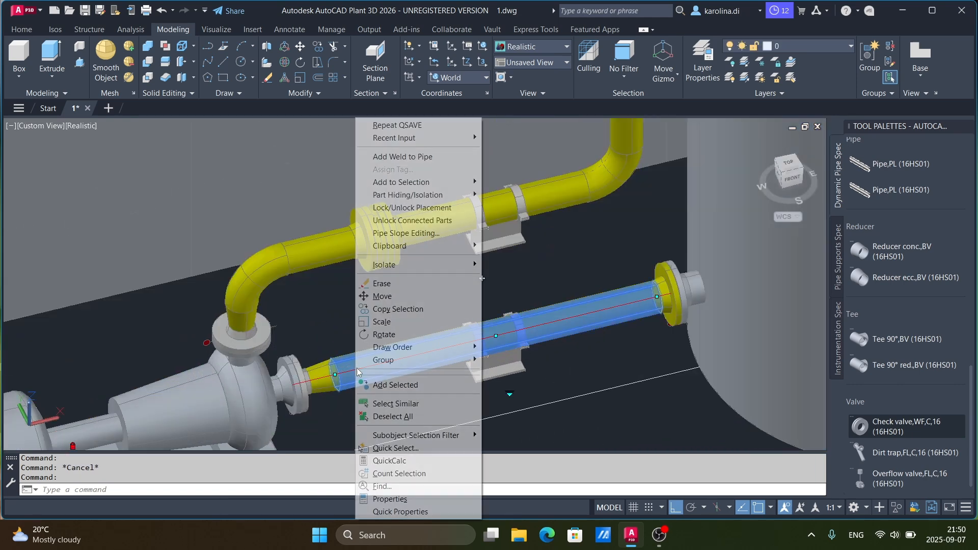
mouse_move(411, 186)
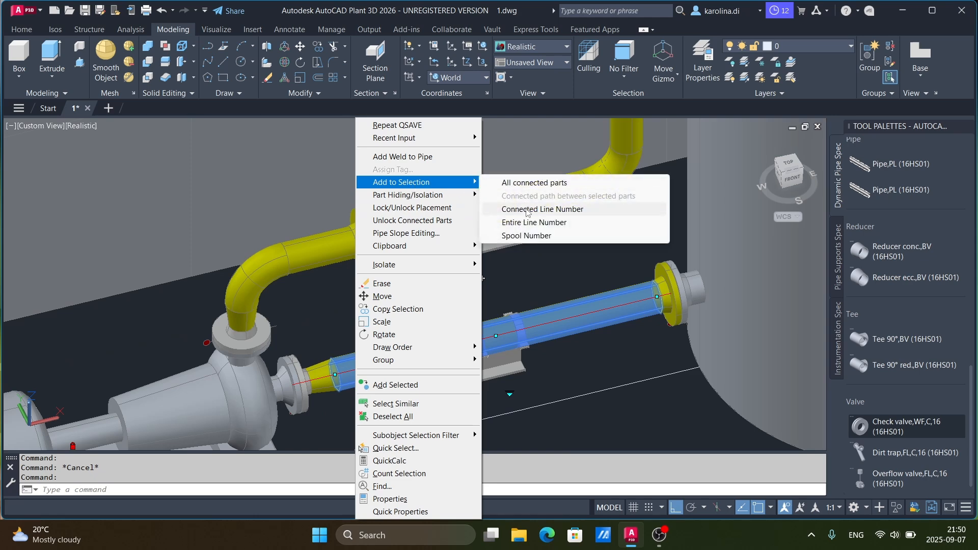
left_click(521, 216)
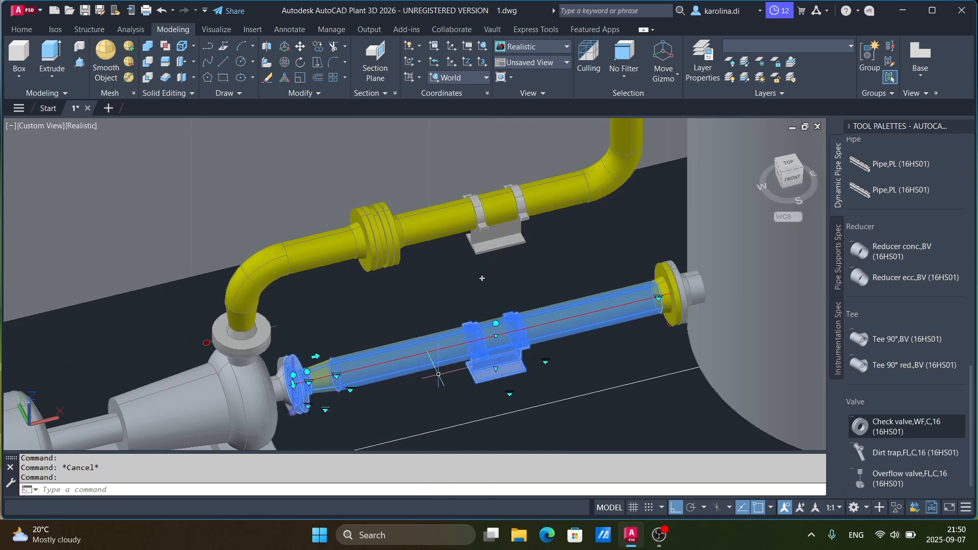
scroll(642, 290, "up", 2)
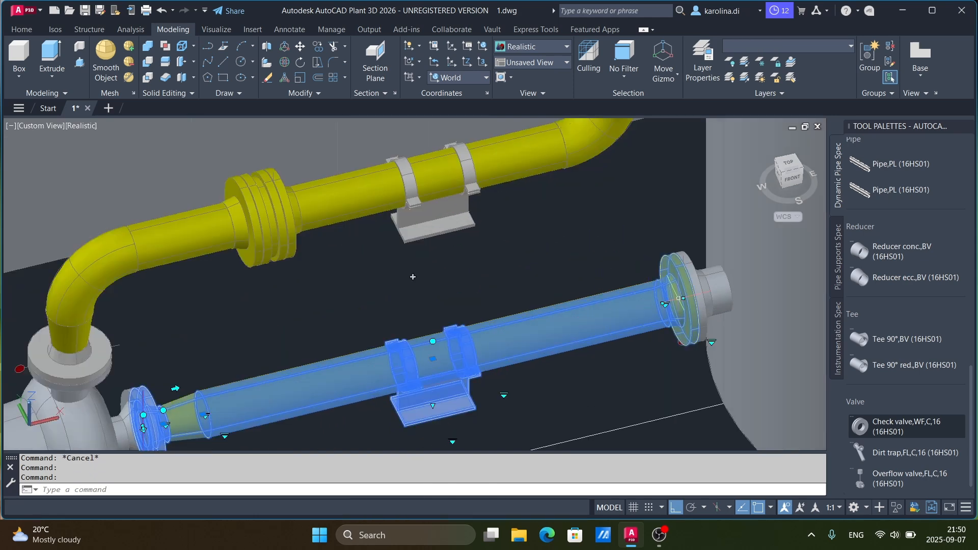
scroll(652, 305, "up", 2)
scroll(684, 354, "up", 2)
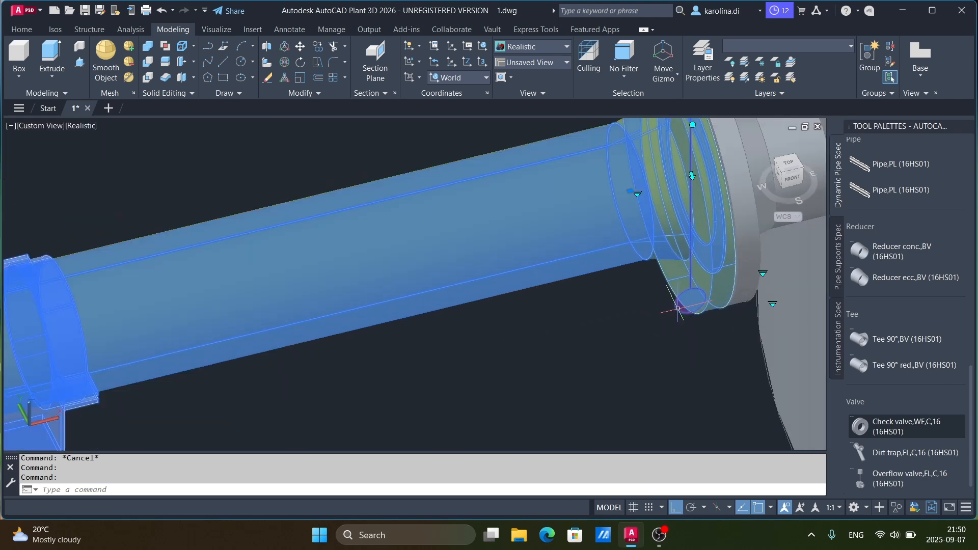
scroll(489, 318, "down", 6)
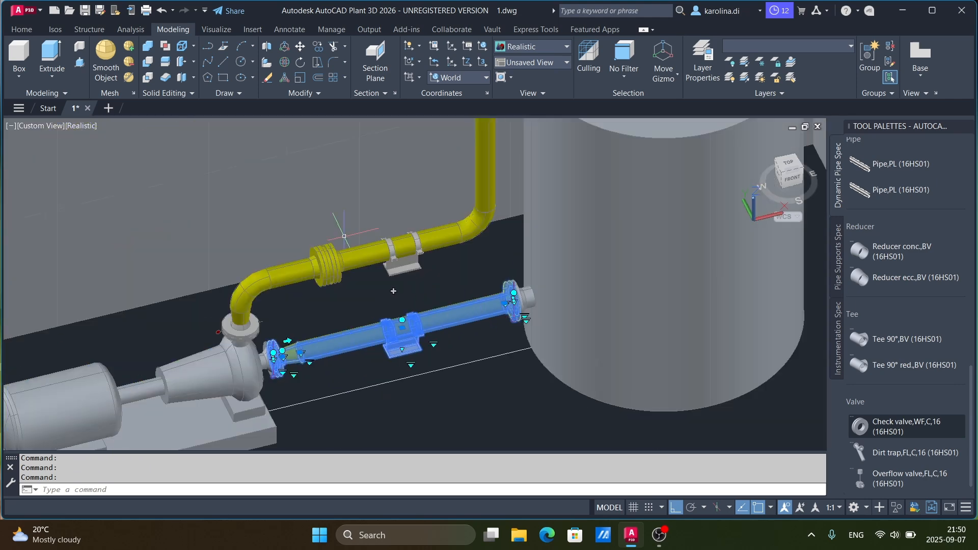
Assign the new line number tag "1 line" to the selected lower pipe run through its properties
right_click(434, 303)
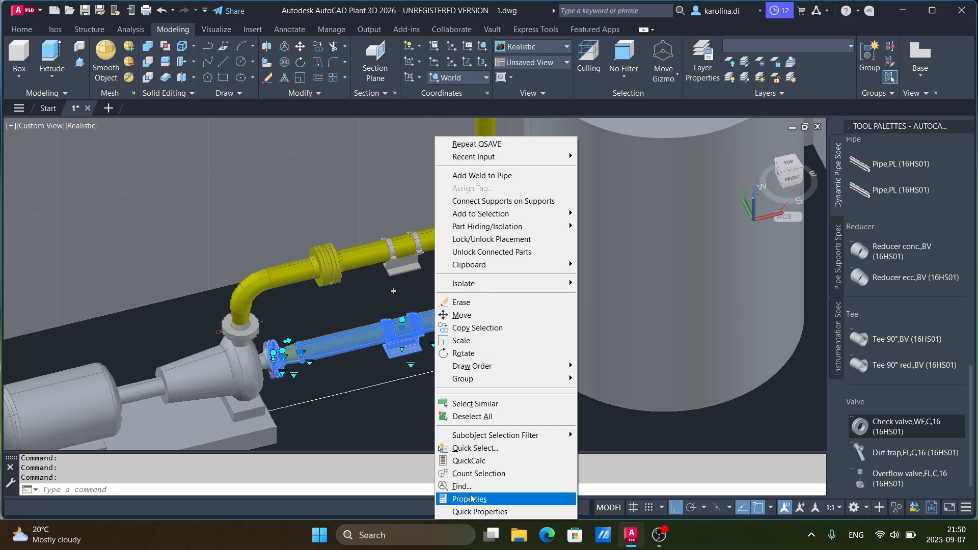
left_click(471, 497)
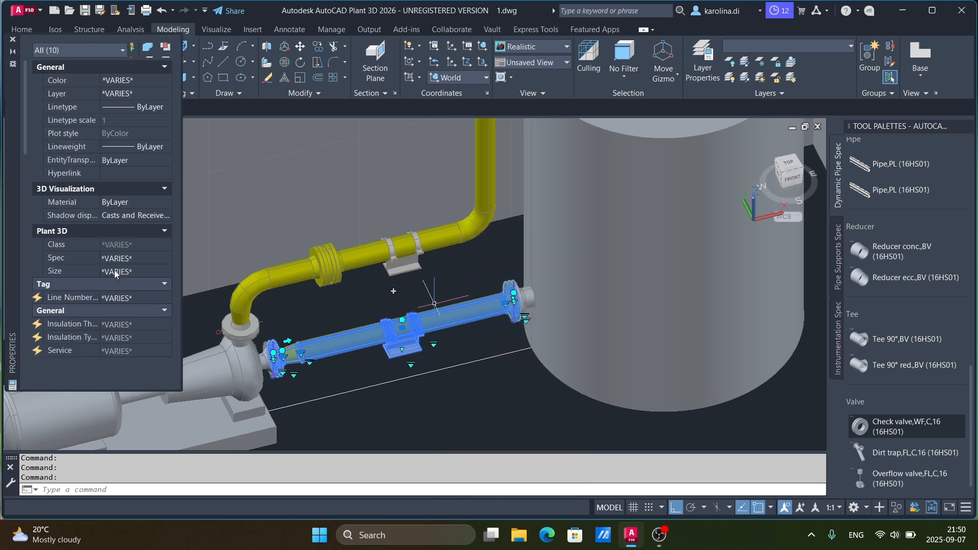
scroll(102, 214, "down", 2)
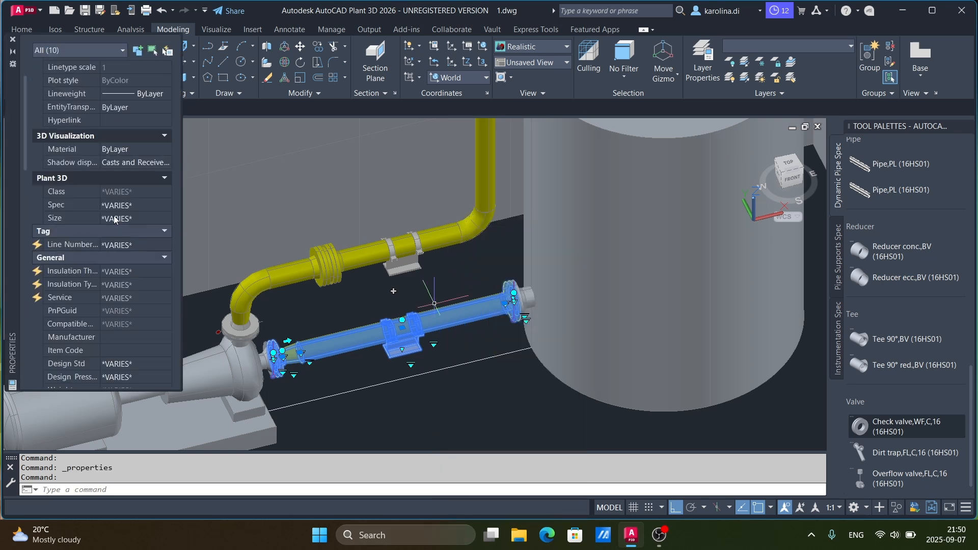
left_click(157, 246)
left_click(164, 245)
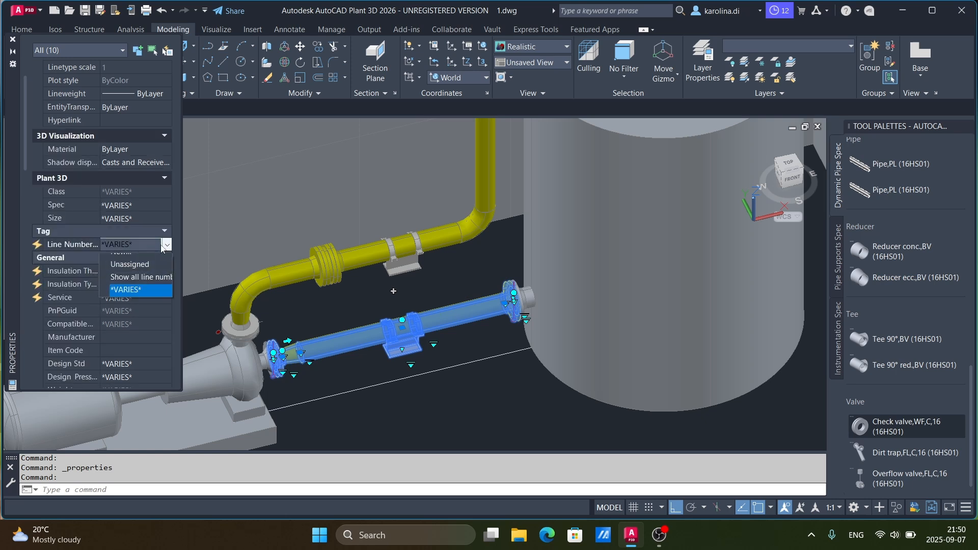
scroll(121, 258, "up", 1)
left_click(120, 259)
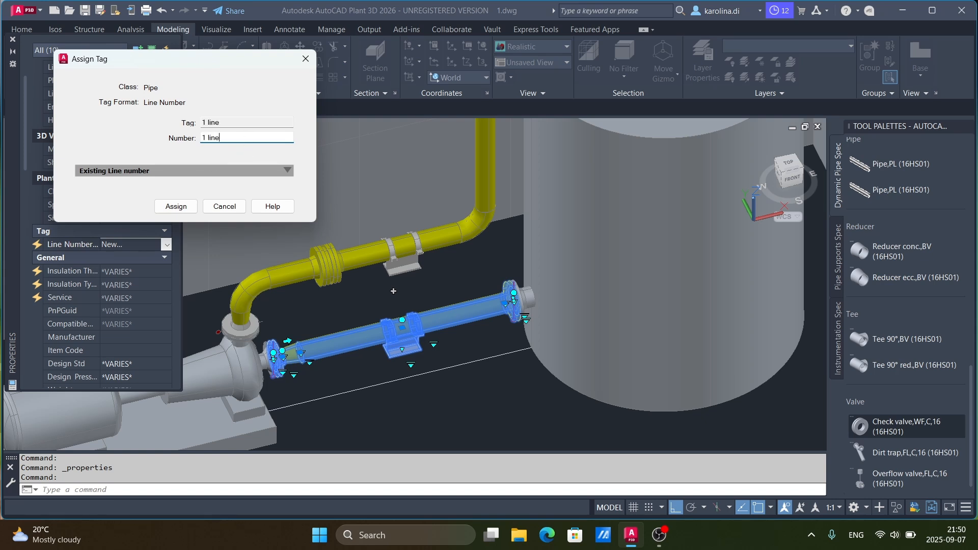
left_click(175, 206)
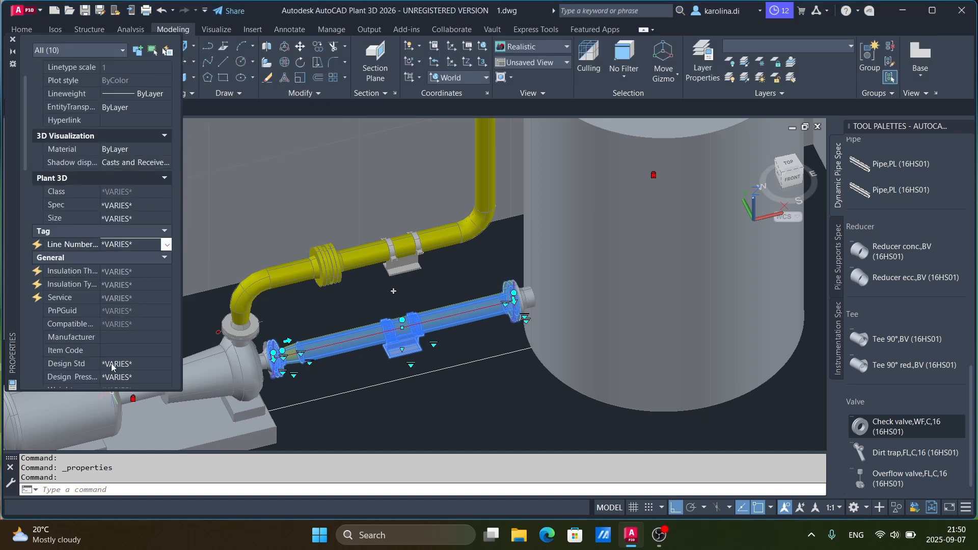
Dock the Properties palette beside the drawing, make it narrower, and clear the pipe selection
left_click(13, 51)
left_click_drag(15, 97, 14, 200)
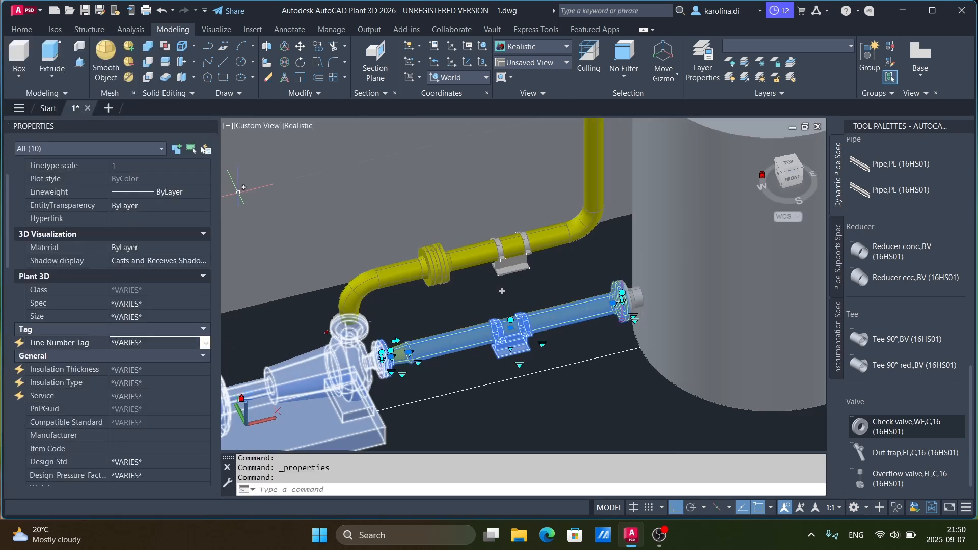
left_click_drag(221, 189, 133, 191)
scroll(431, 319, "down", 6)
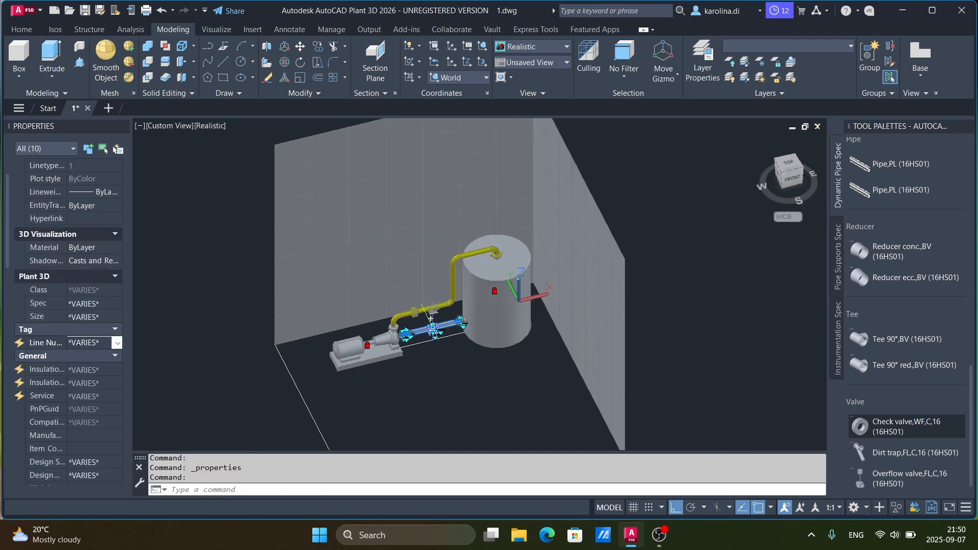
key("Escape")
scroll(438, 313, "up", 4)
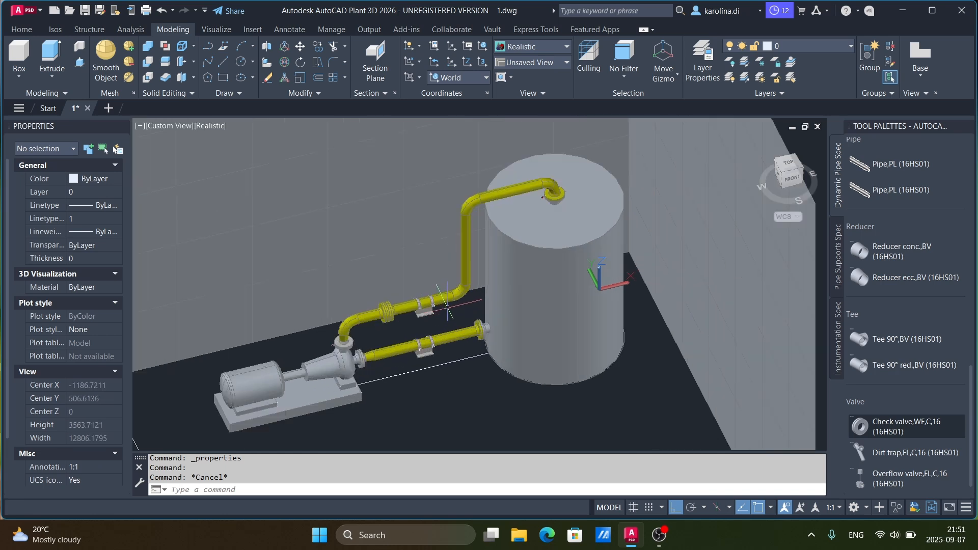
Set up a production iso for the line number "1 line" with the Final_A2 iso style
left_click(54, 29)
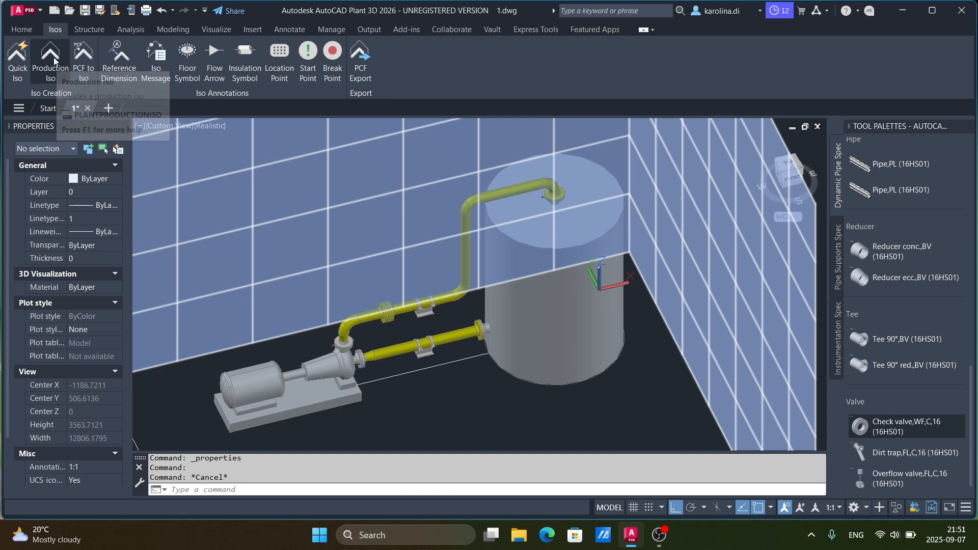
left_click(50, 56)
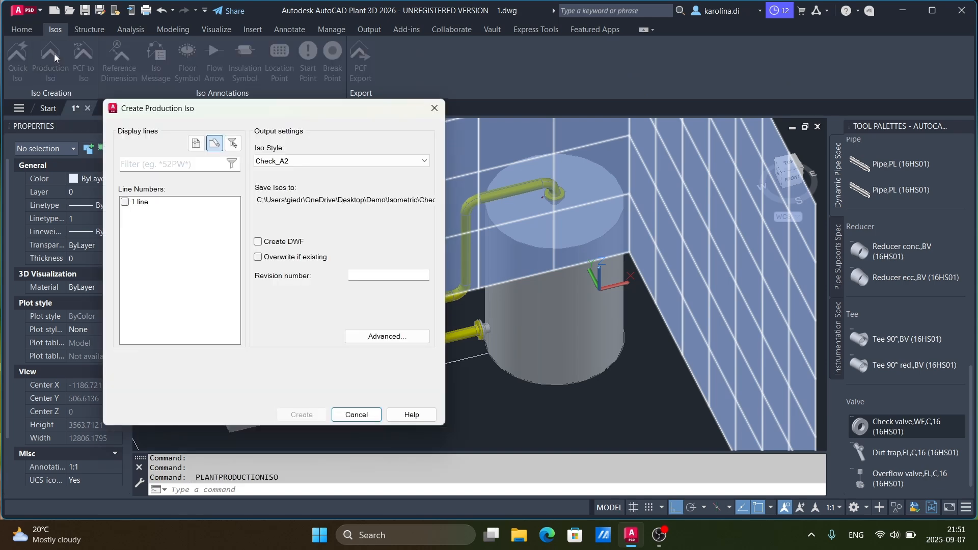
left_click(125, 202)
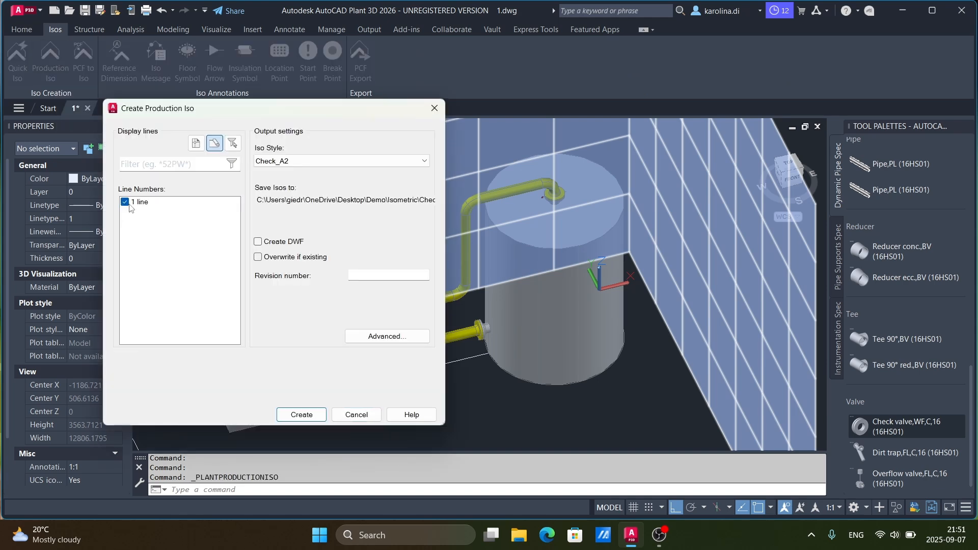
left_click(410, 160)
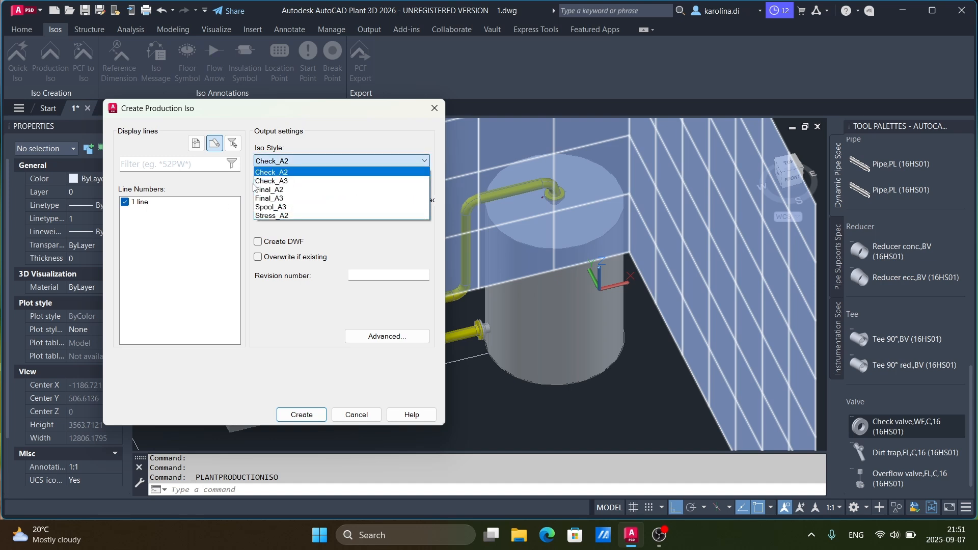
left_click(283, 191)
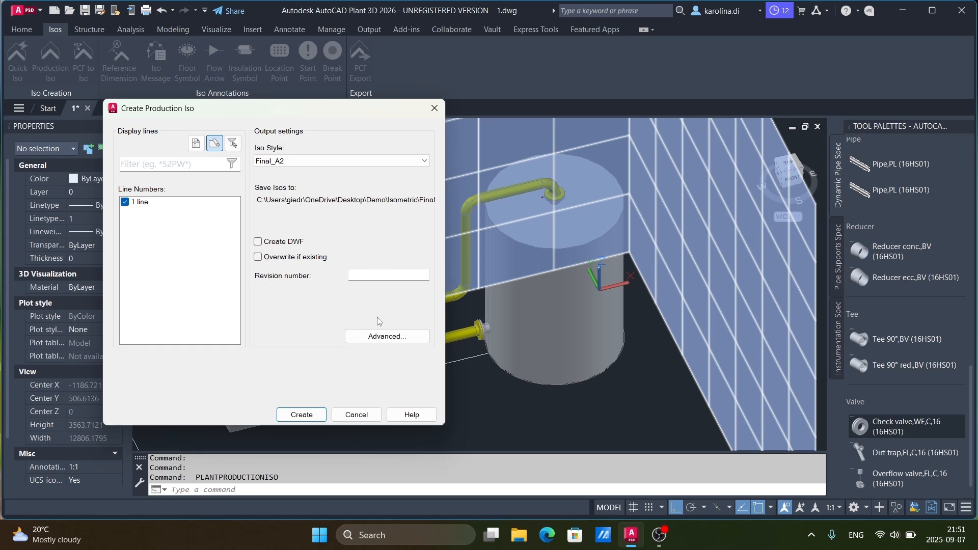
Lower the congestion level for automatic iso splitting to the Less end in the advanced iso creation options
left_click(391, 336)
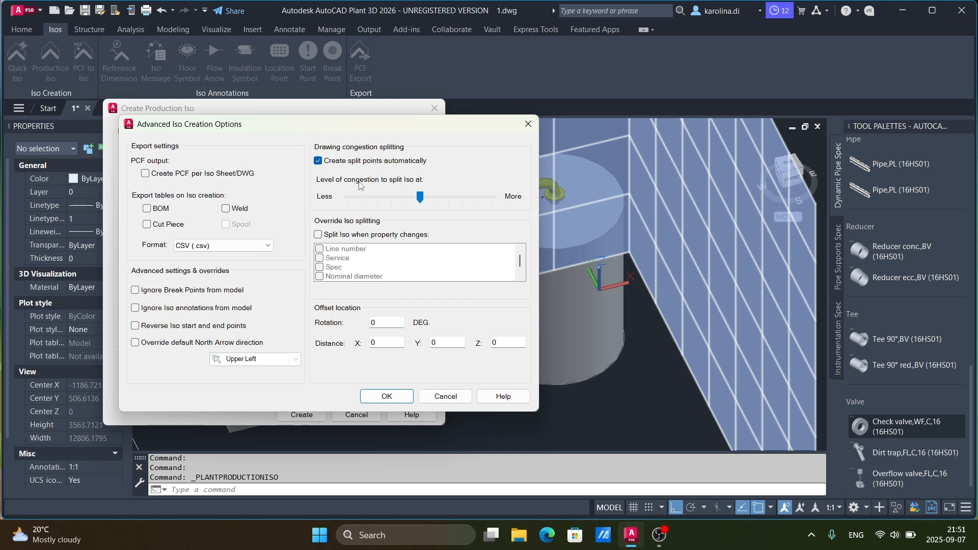
left_click_drag(420, 199, 327, 201)
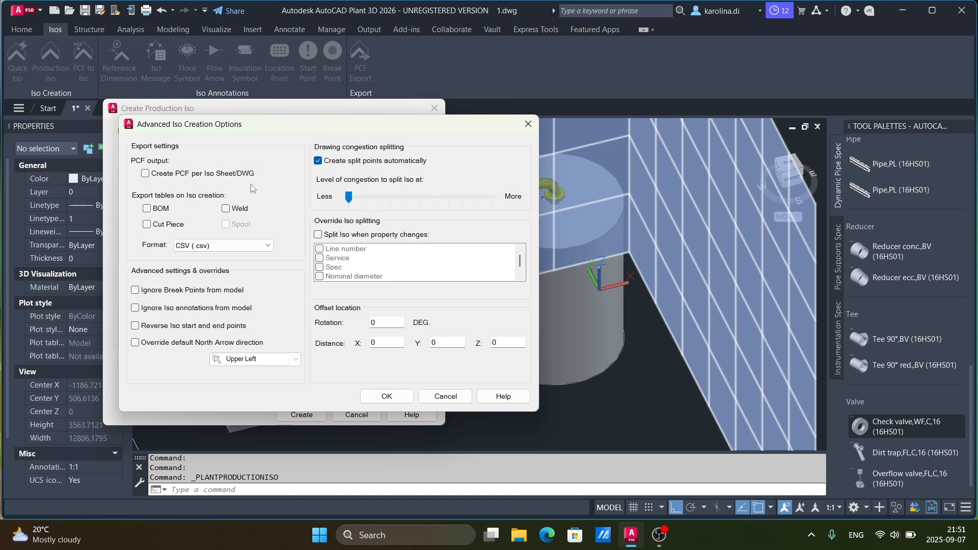
left_click(382, 397)
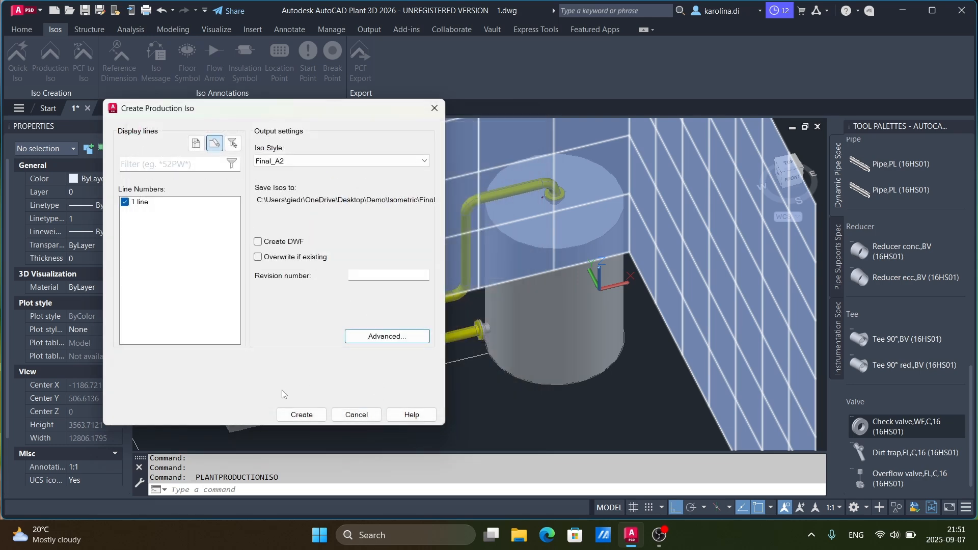
Create the production isometric and open its creation details once processing is complete
left_click(301, 414)
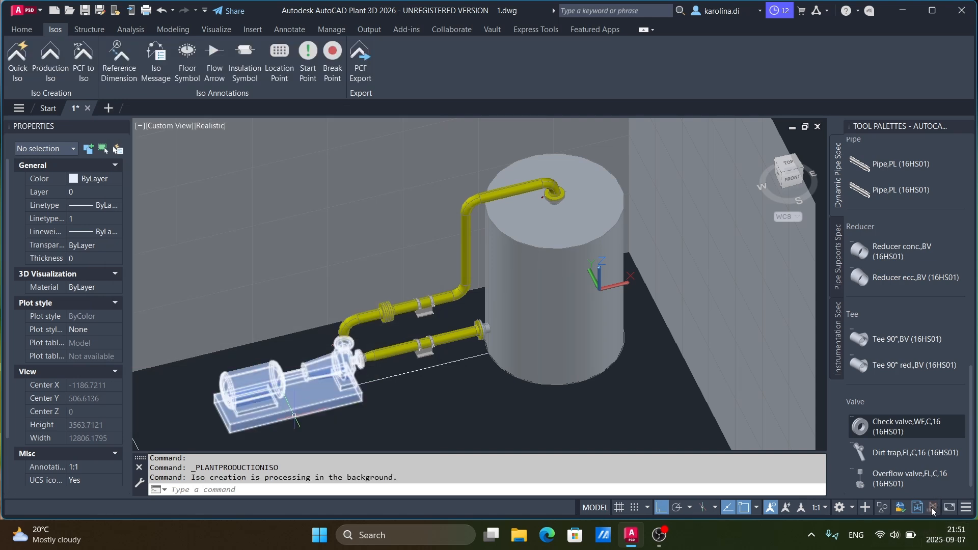
mouse_move(931, 507)
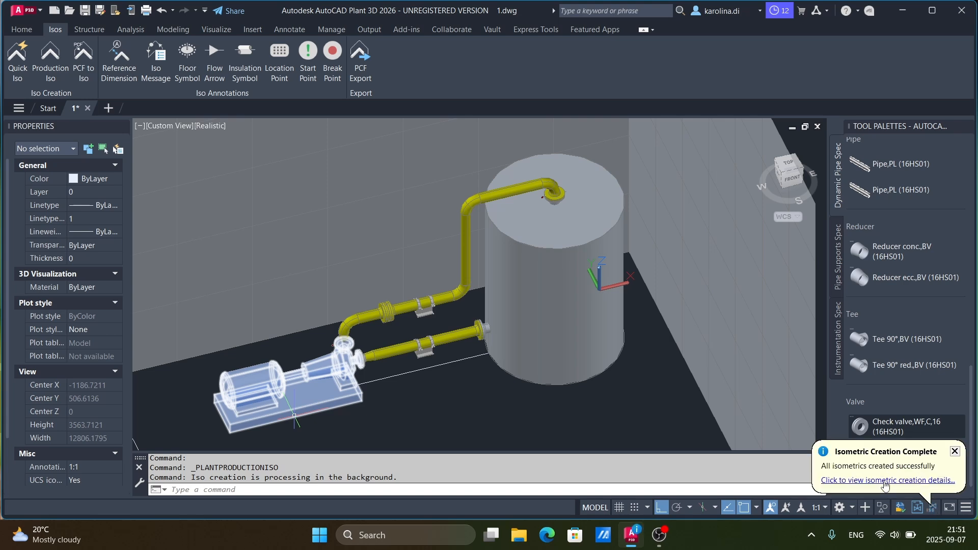
left_click(885, 482)
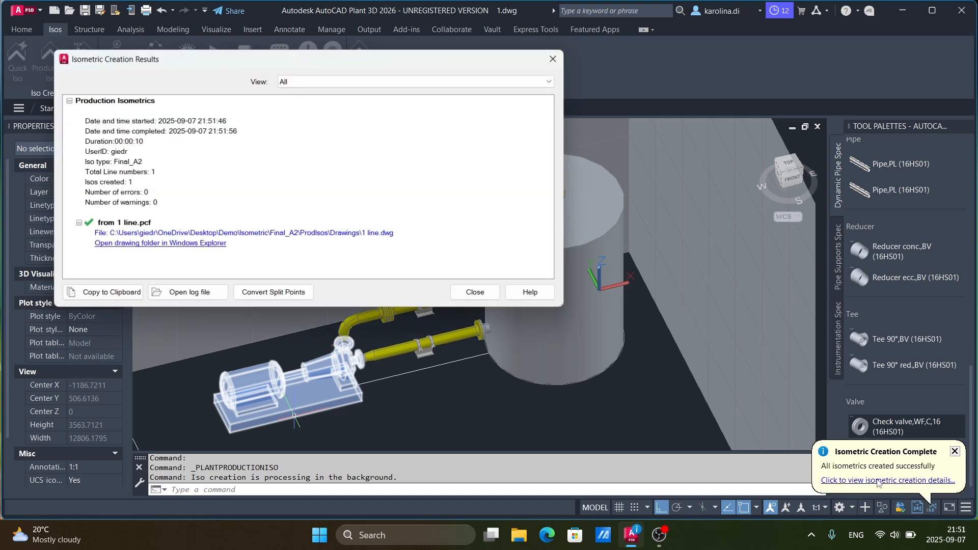
Open the generated "1 line" drawing from its output folder, always using AutoCAD Application for DWG files, and close the creation results
left_click(178, 243)
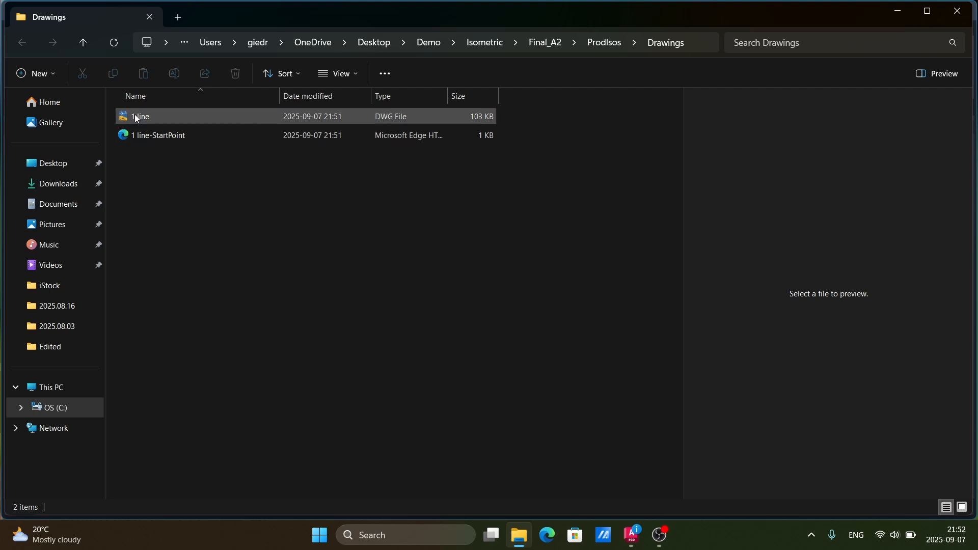
left_click(134, 115)
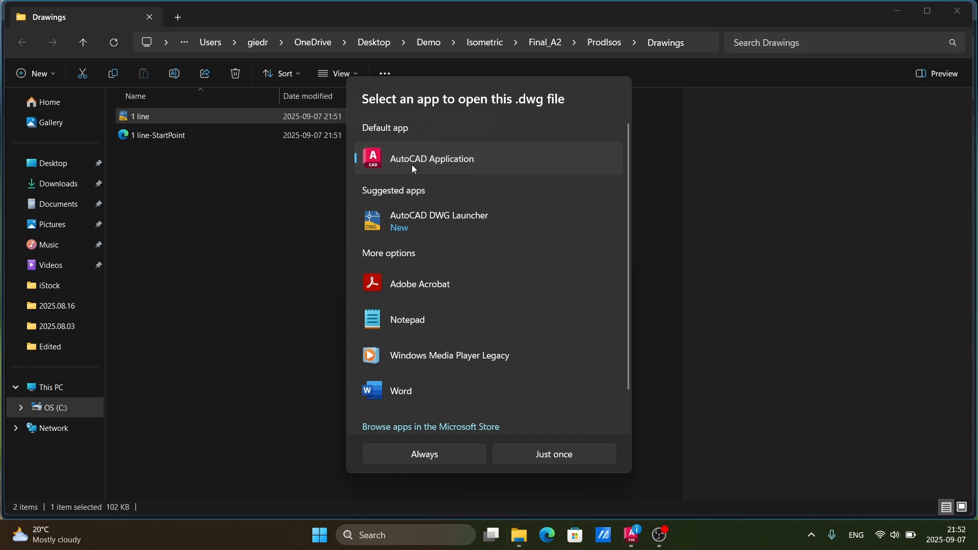
left_click(418, 450)
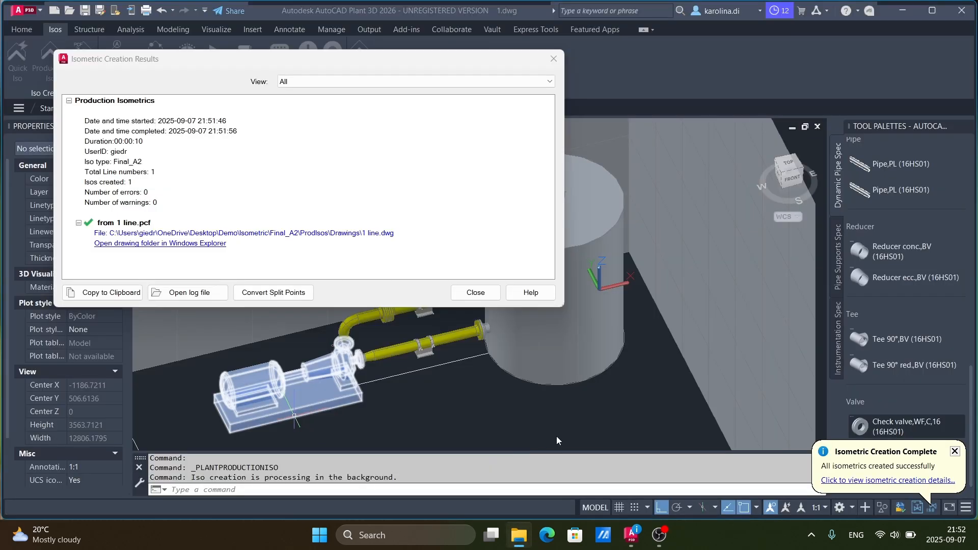
left_click(478, 293)
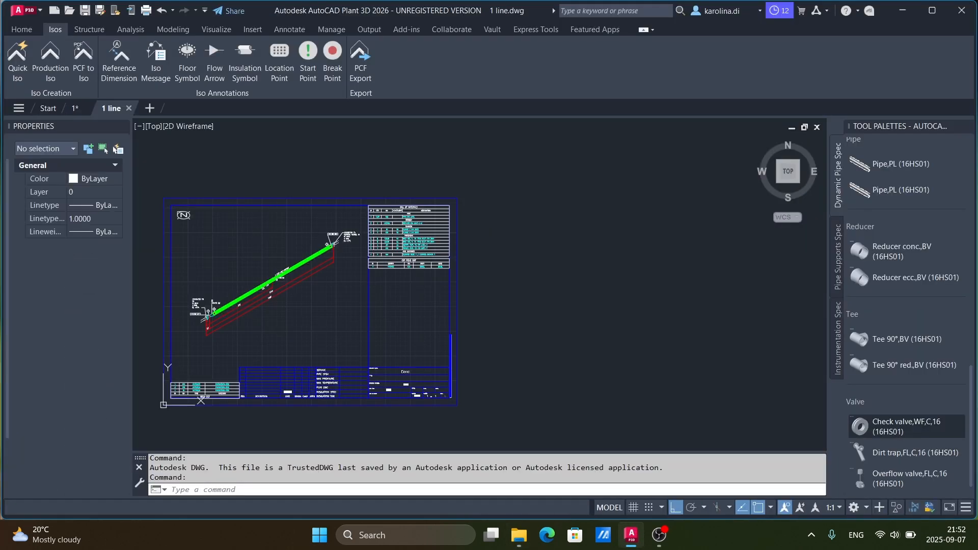
Examine the isometric's overall sheet, the vertical vessel connection note, and the line label and dimensions along the pipe
scroll(570, 224, "down", 1)
scroll(342, 254, "up", 5)
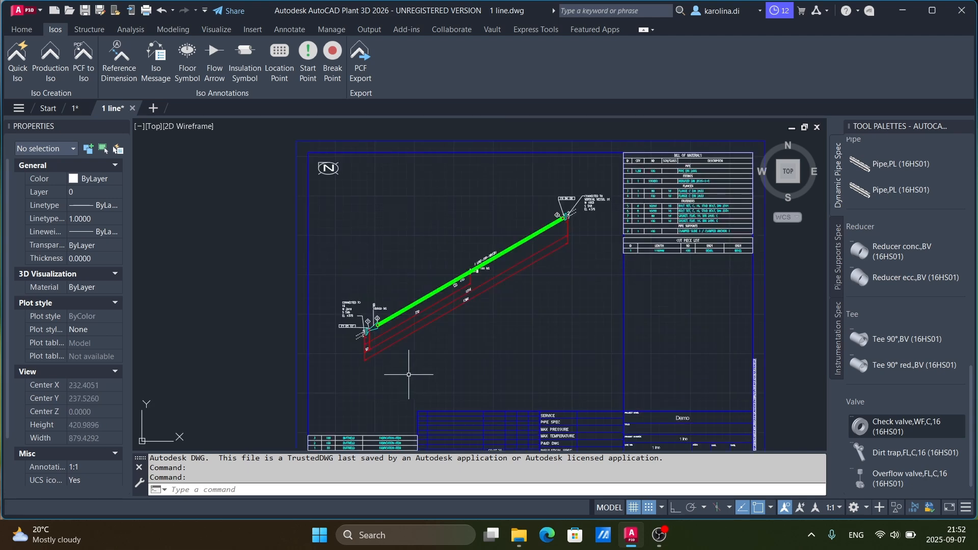
scroll(382, 338, "down", 4)
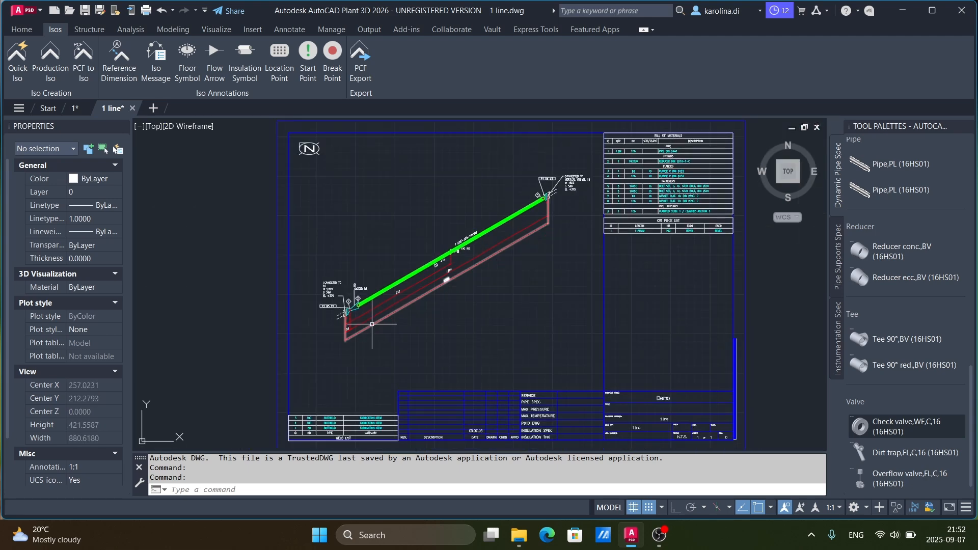
scroll(550, 168, "up", 5)
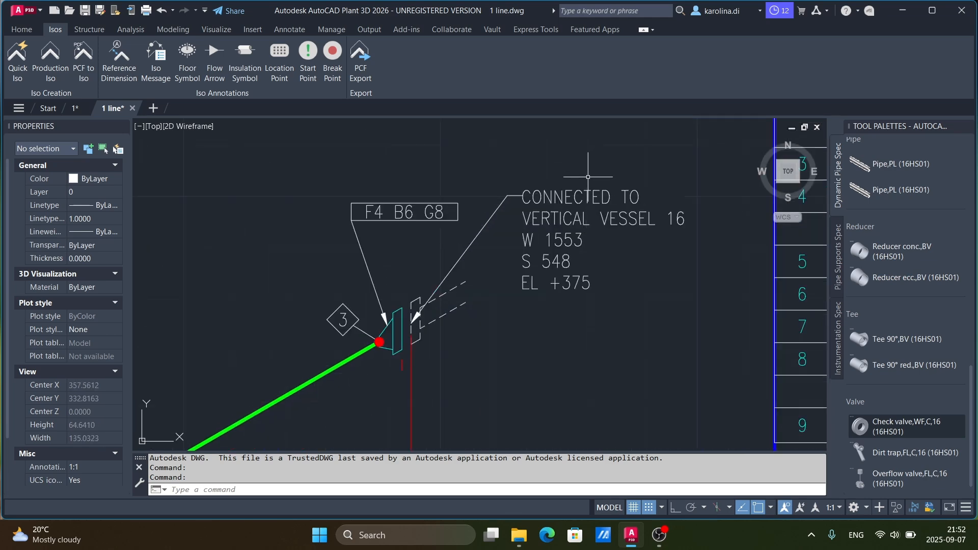
scroll(583, 186, "down", 2)
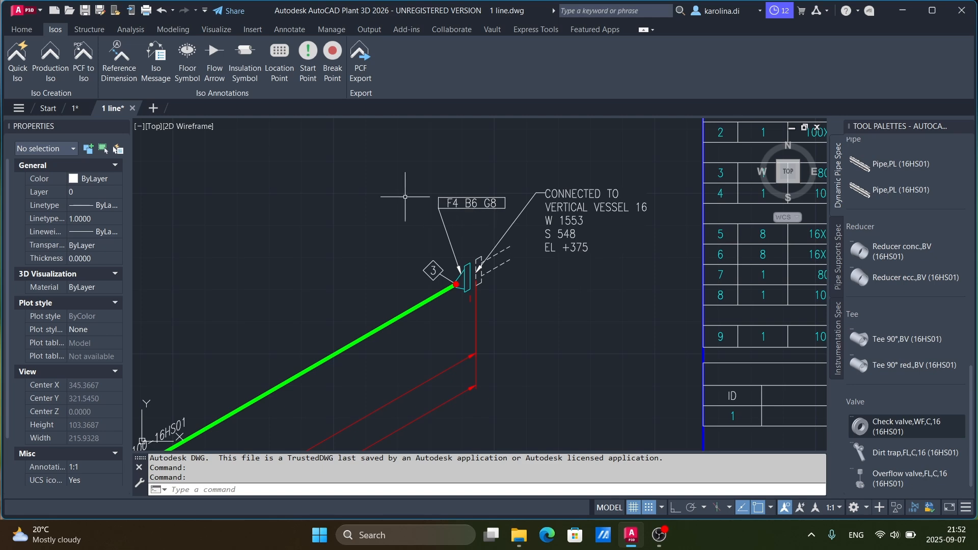
scroll(497, 205, "down", 4)
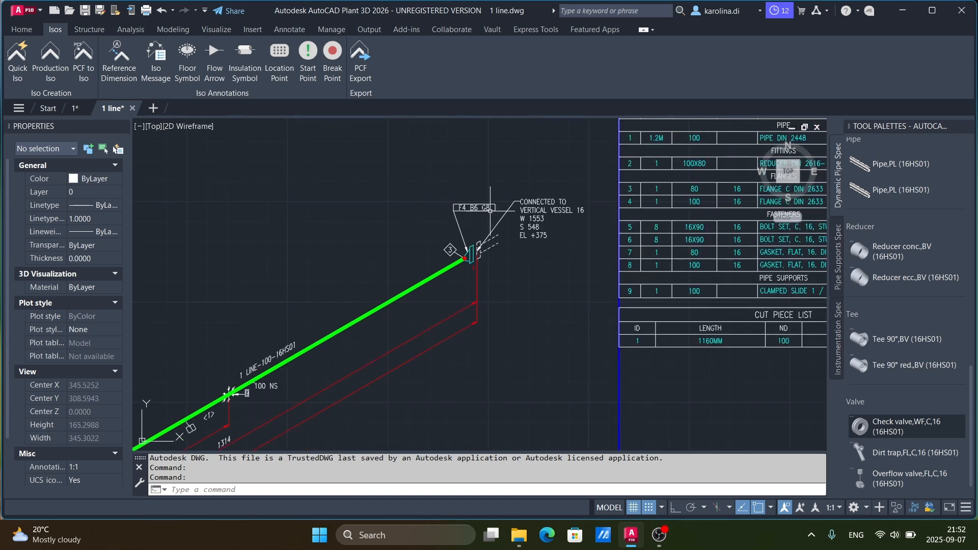
scroll(507, 198, "down", 1)
scroll(415, 277, "up", 5)
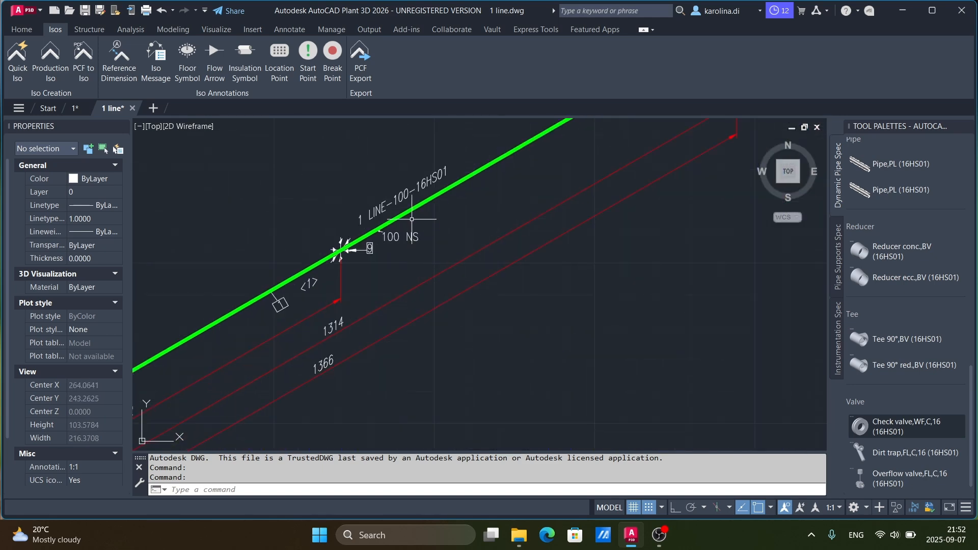
scroll(433, 202, "down", 4)
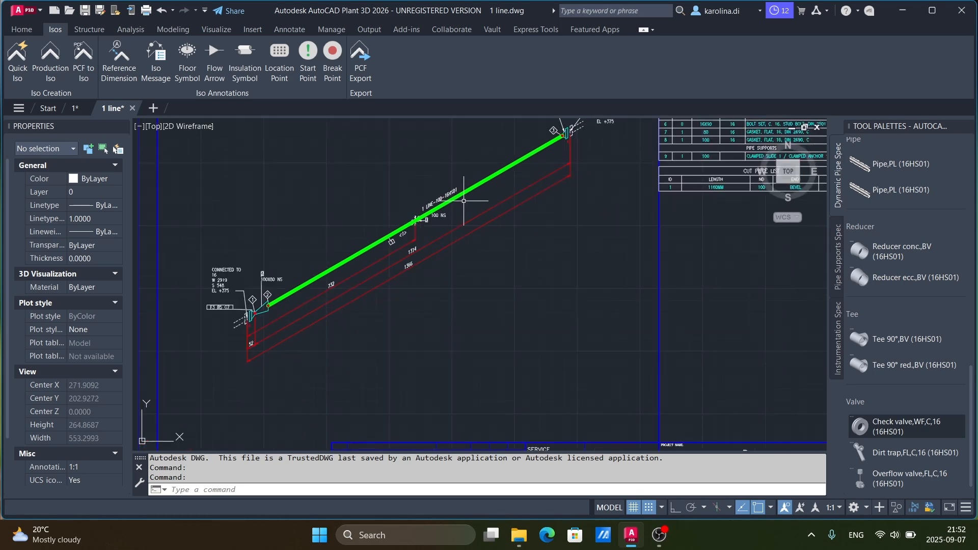
Examine the reducer and connection note at the isometric's pump end, plus the bill of materials and cut piece list
scroll(270, 248, "up", 5)
scroll(294, 282, "down", 1)
scroll(236, 254, "up", 2)
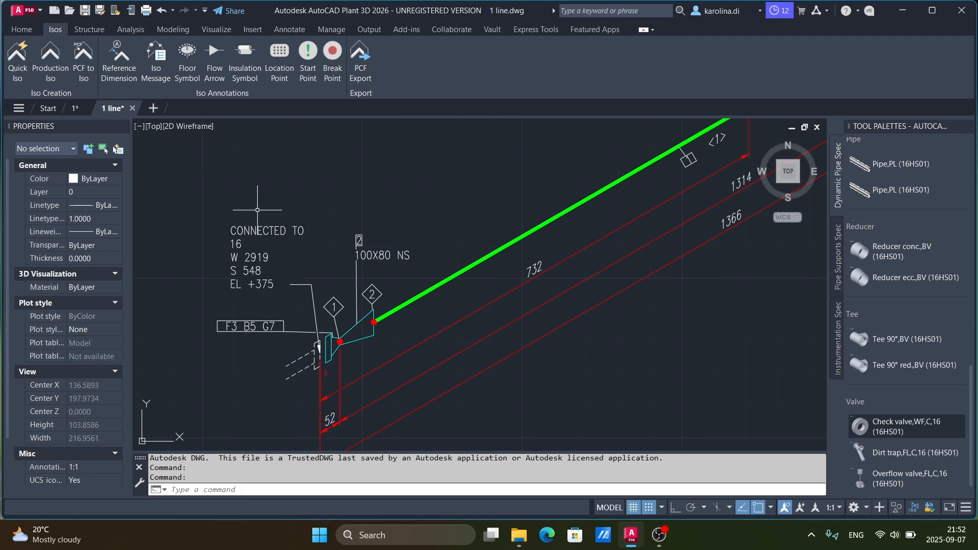
scroll(213, 300, "down", 2)
scroll(387, 229, "up", 2)
scroll(258, 240, "down", 6)
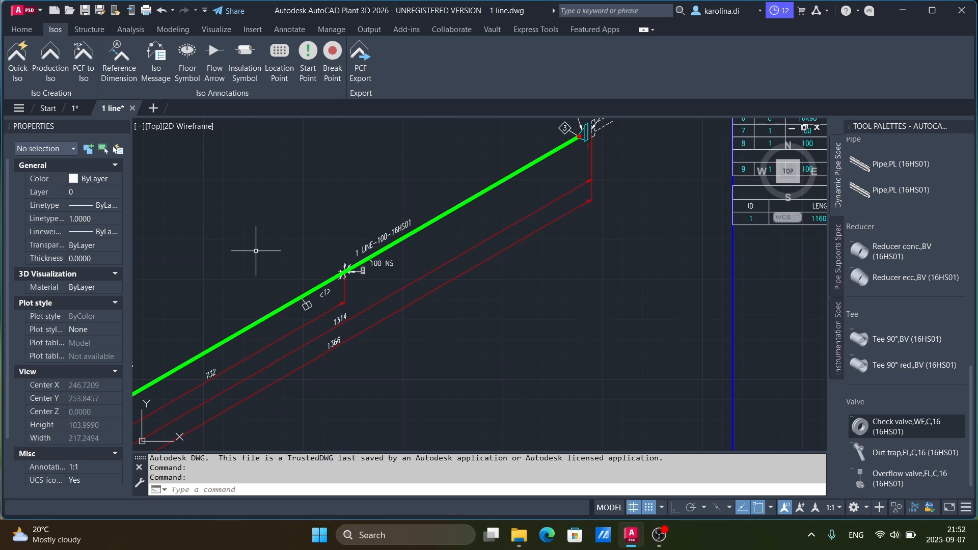
scroll(546, 203, "up", 6)
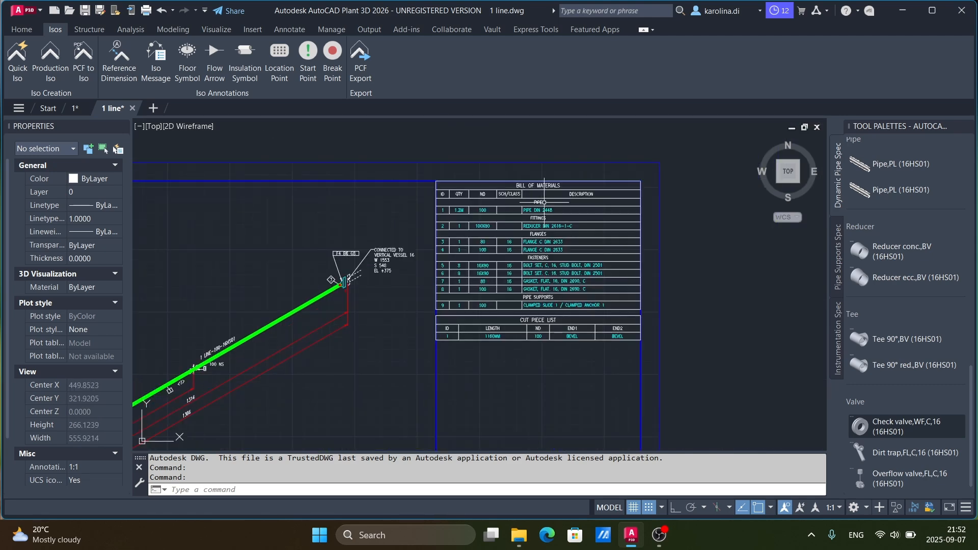
scroll(545, 203, "down", 2)
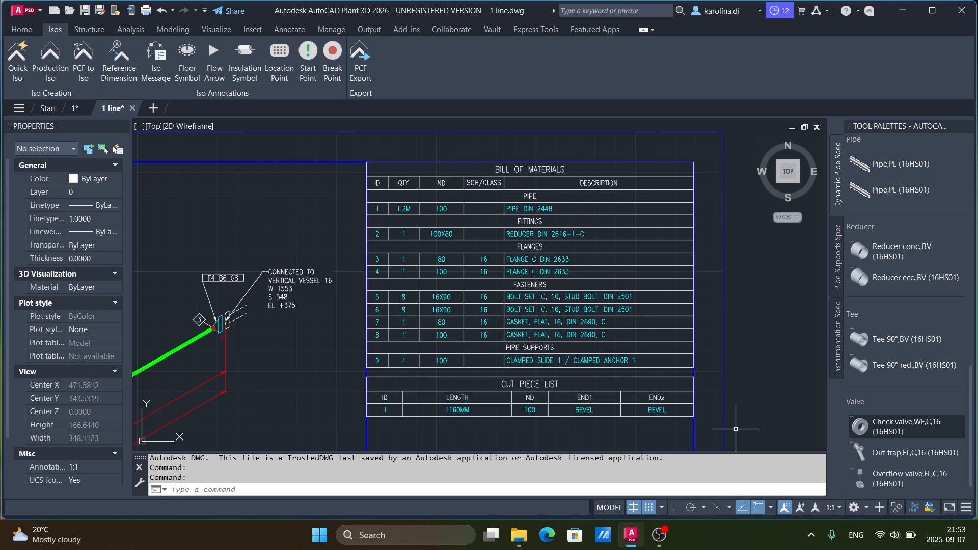
scroll(741, 265, "down", 6)
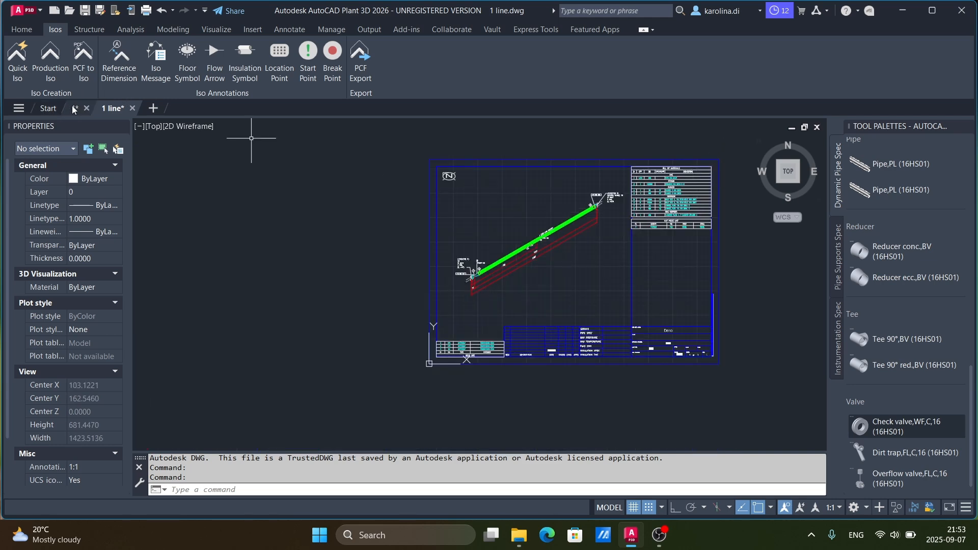
Return to the 3D model and select the entire upper pipe run from the pump to the tank top, including its valve and pipe support
left_click(74, 112)
left_click(504, 194)
right_click(568, 293)
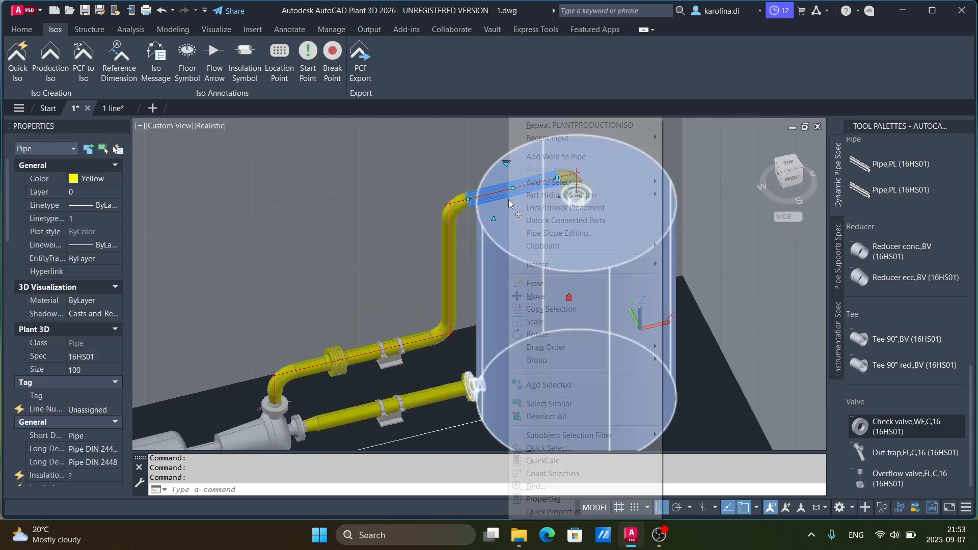
mouse_move(596, 184)
left_click(717, 209)
left_click(364, 332)
left_click(364, 334, "shift")
left_click(359, 354)
right_click(358, 355)
mouse_move(459, 213)
left_click(553, 241)
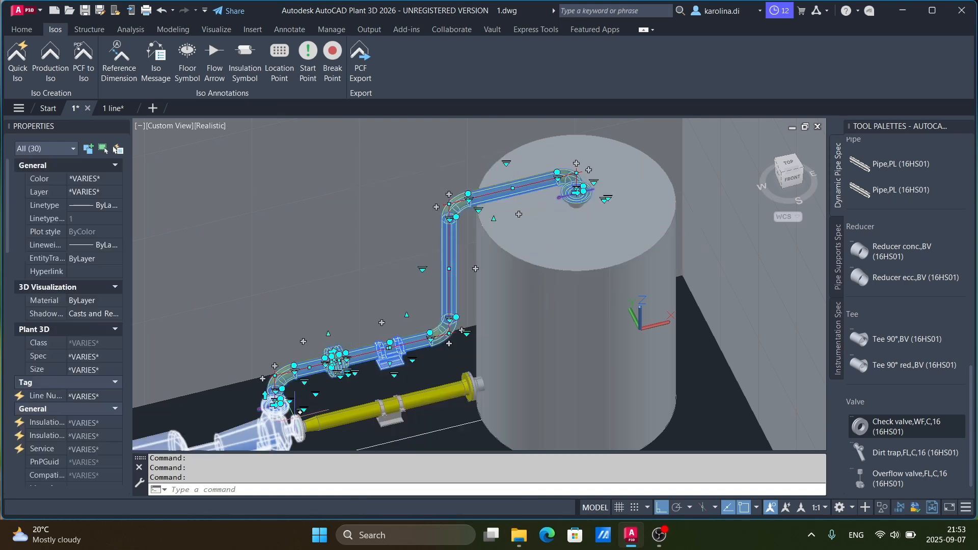
Assign the new line number "2 line" to the selected upper pipe run
left_click(95, 395)
left_click(87, 406)
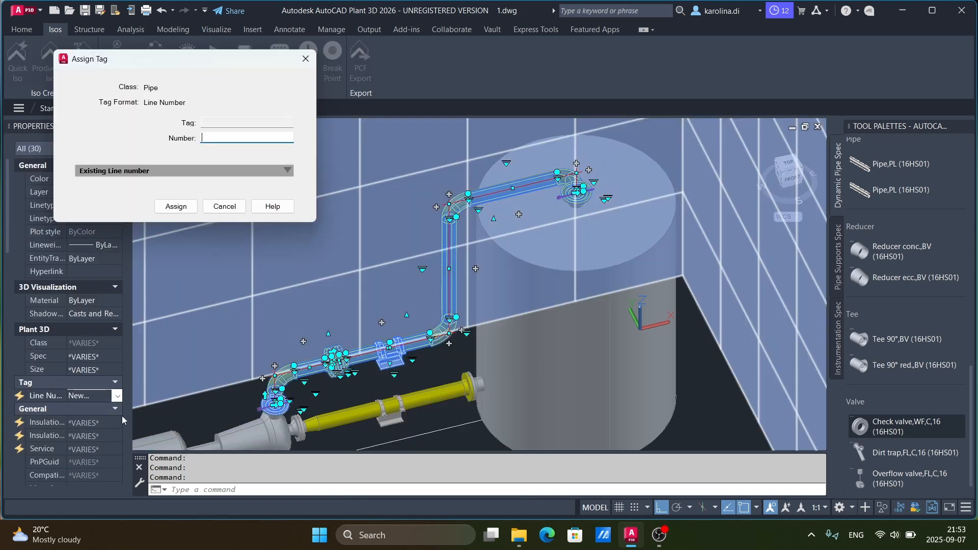
type("line")
left_click(176, 206)
Create a production isometric for the line number "2 line" with the Final_A2 iso style, accepting the advanced iso creation options
left_click(50, 61)
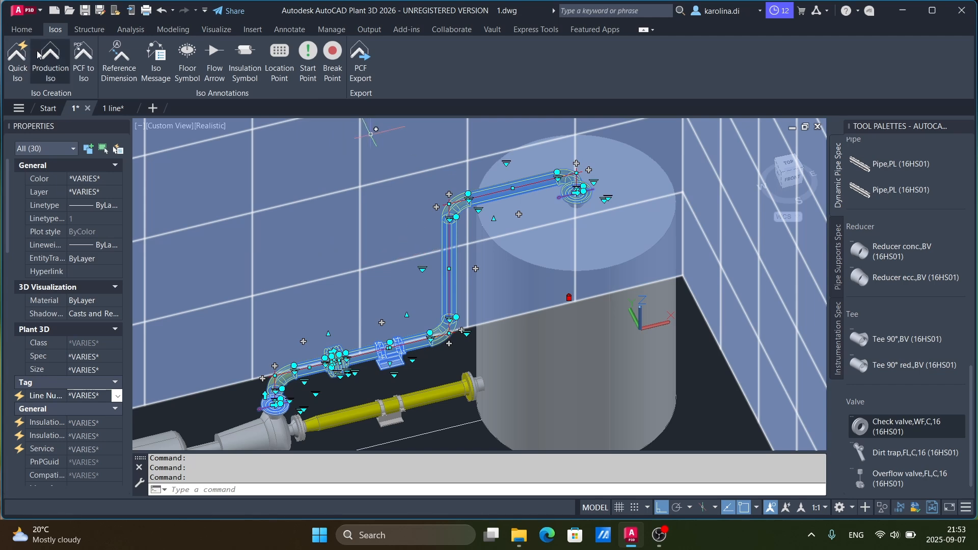
left_click(126, 211)
left_click(387, 336)
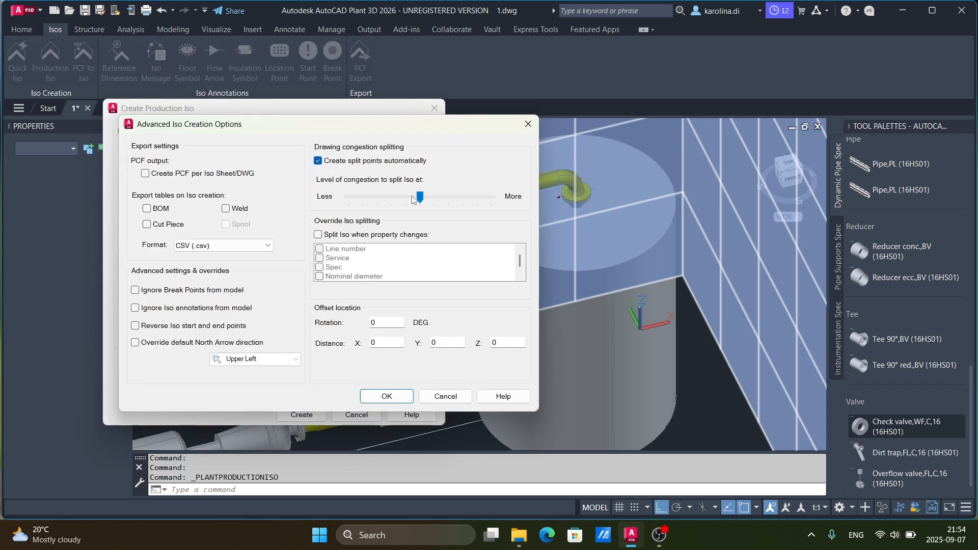
left_click(372, 395)
left_click(301, 414)
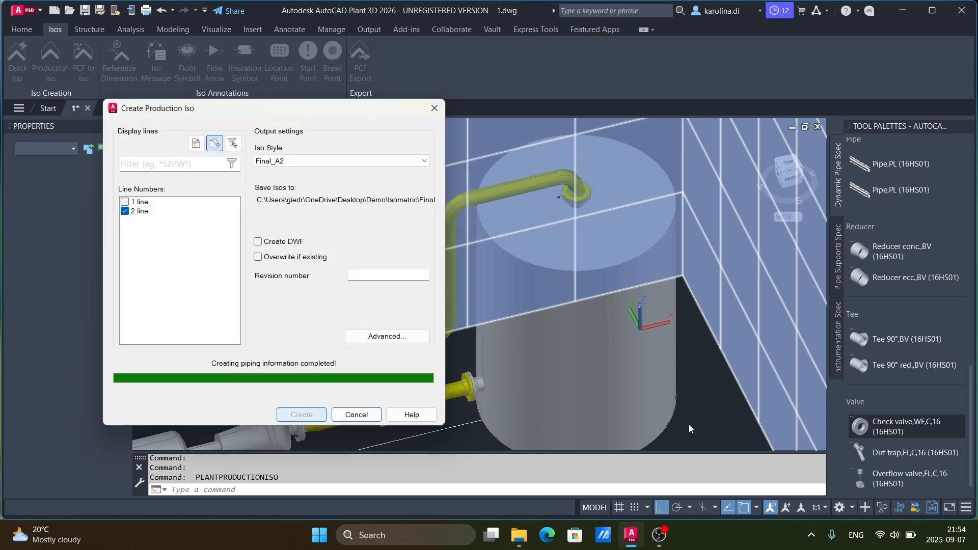
Open the generated "2 line" drawing from its output folder once processing is complete, and close the creation results
scroll(627, 368, "up", 5)
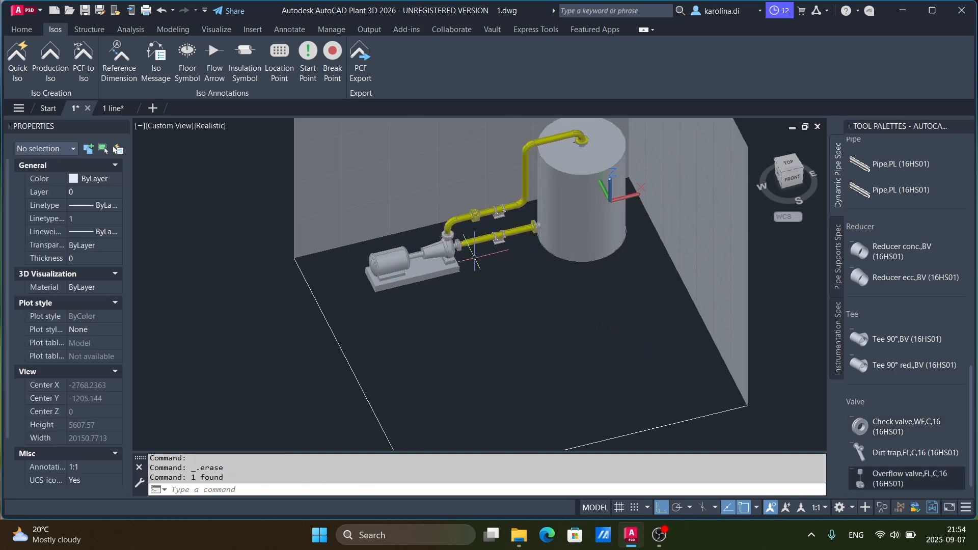
scroll(474, 258, "down", 4)
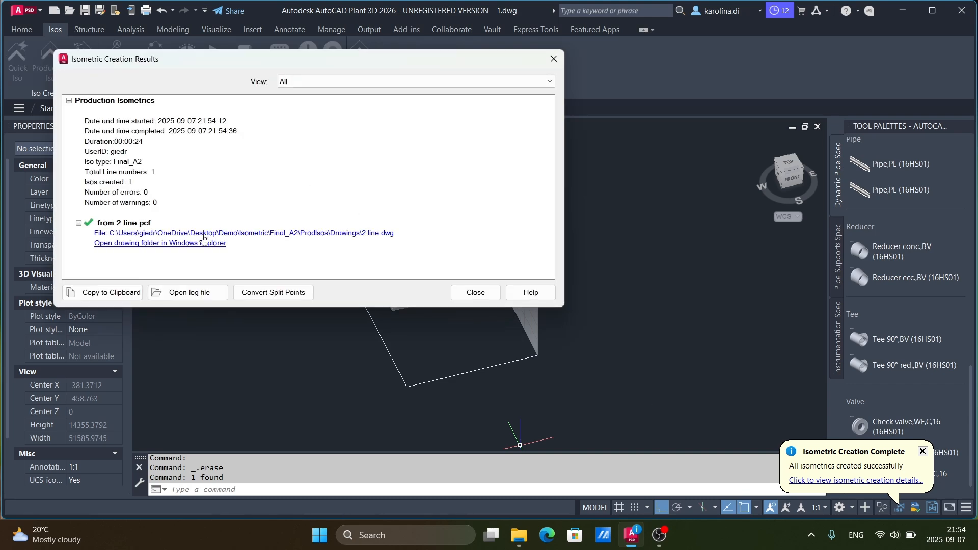
left_click(152, 243)
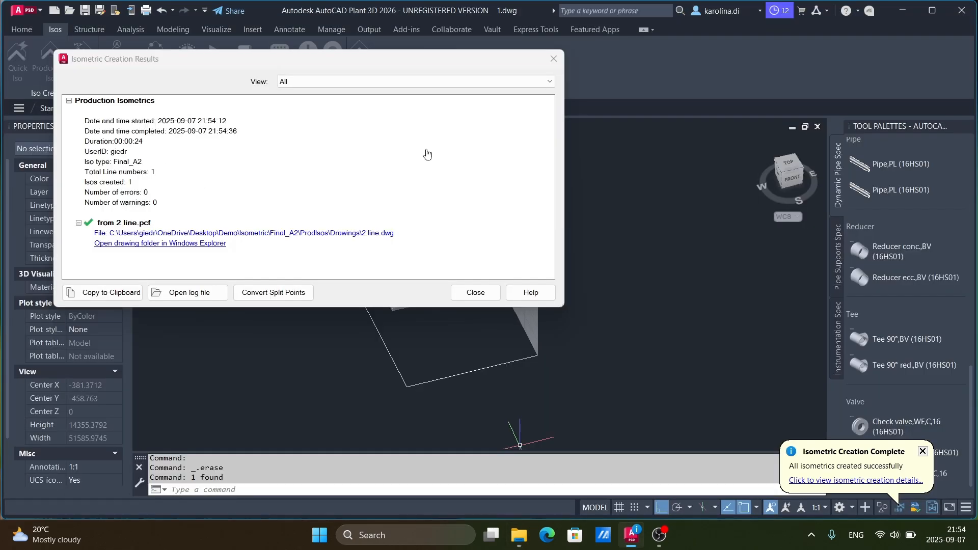
left_click(476, 292)
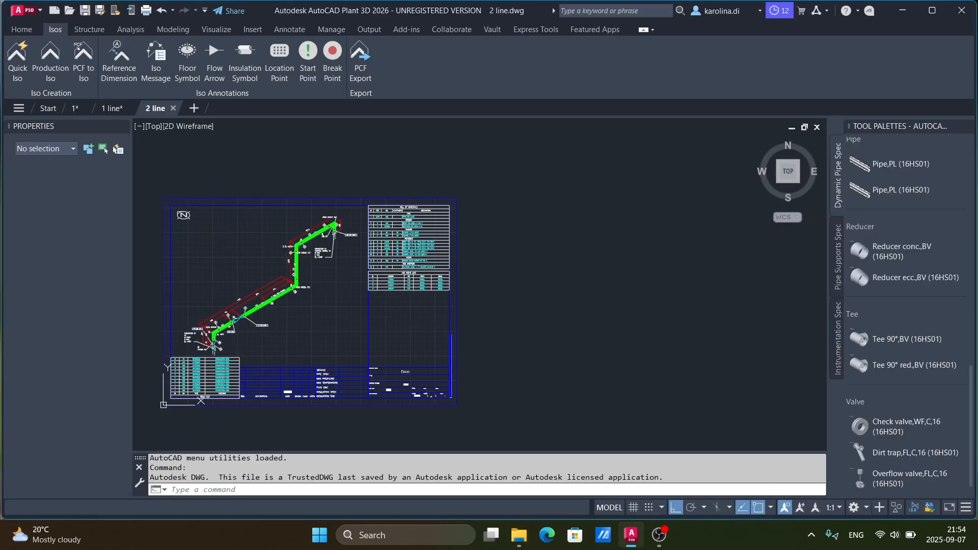
Examine the "2 line" isometric's pump connection, check valve, bends, vessel connection and bill of materials
scroll(474, 259, "down", 2)
scroll(378, 308, "up", 4)
scroll(307, 300, "up", 2)
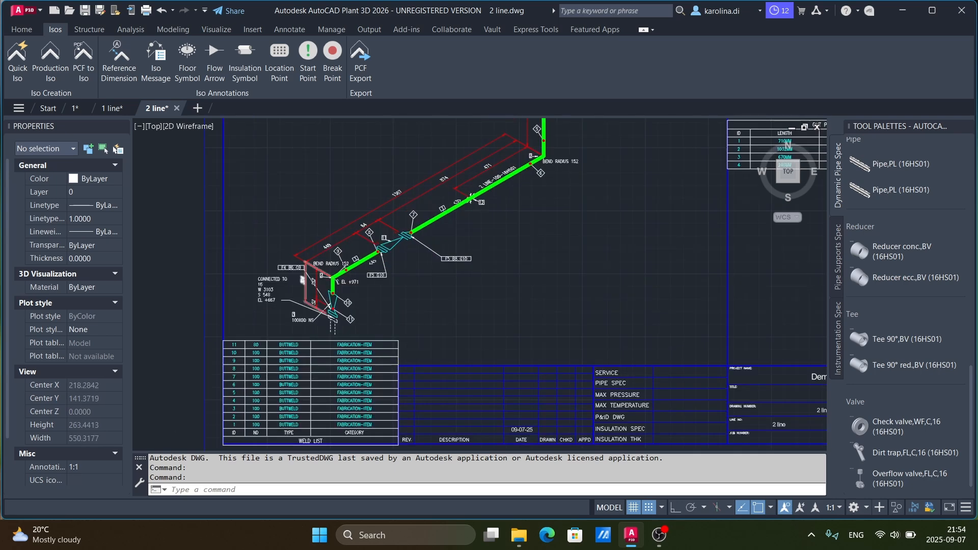
scroll(331, 312, "up", 3)
scroll(321, 305, "up", 3)
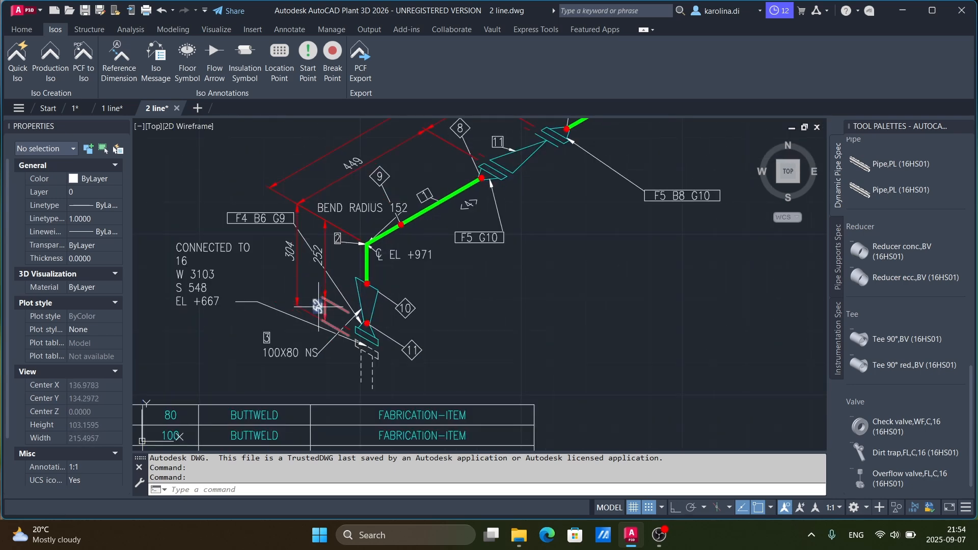
scroll(180, 367, "down", 2)
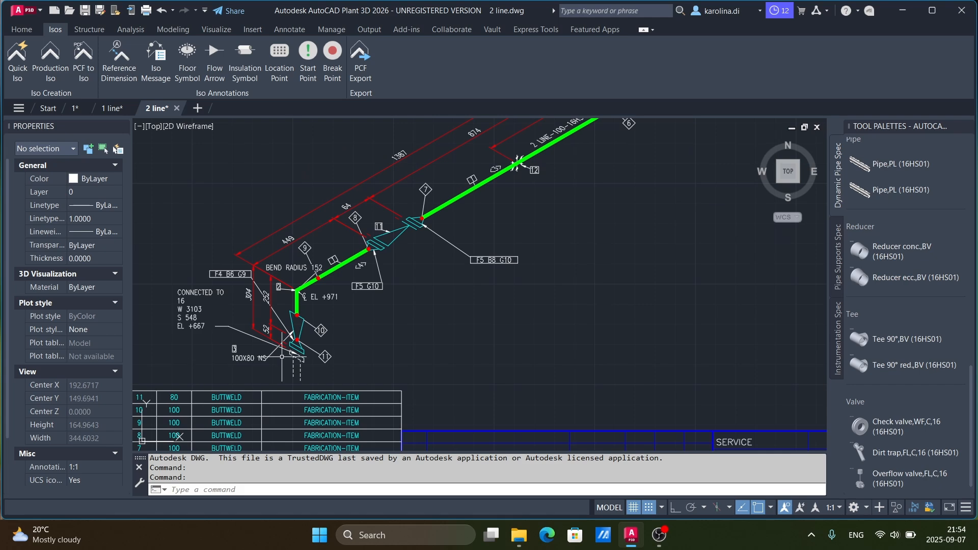
scroll(416, 211, "up", 2)
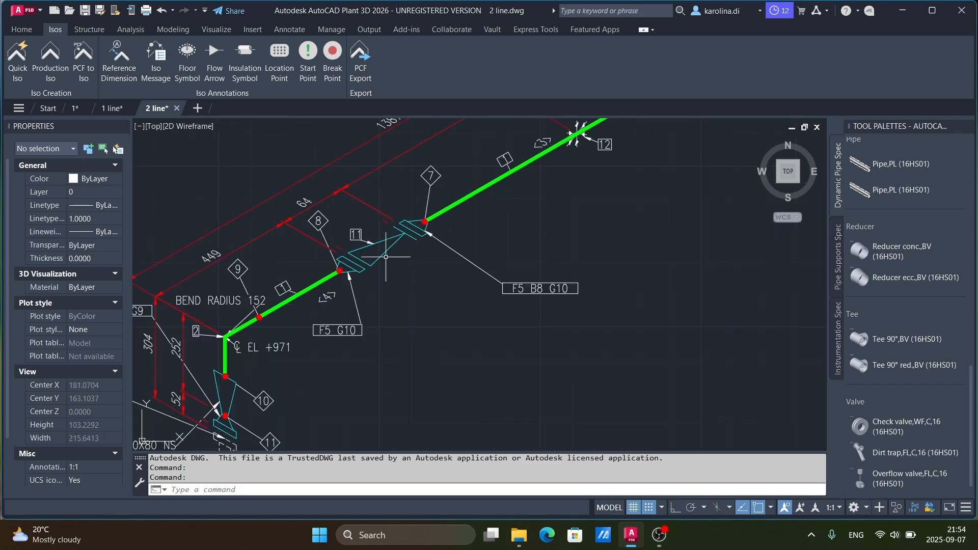
scroll(357, 295, "down", 6)
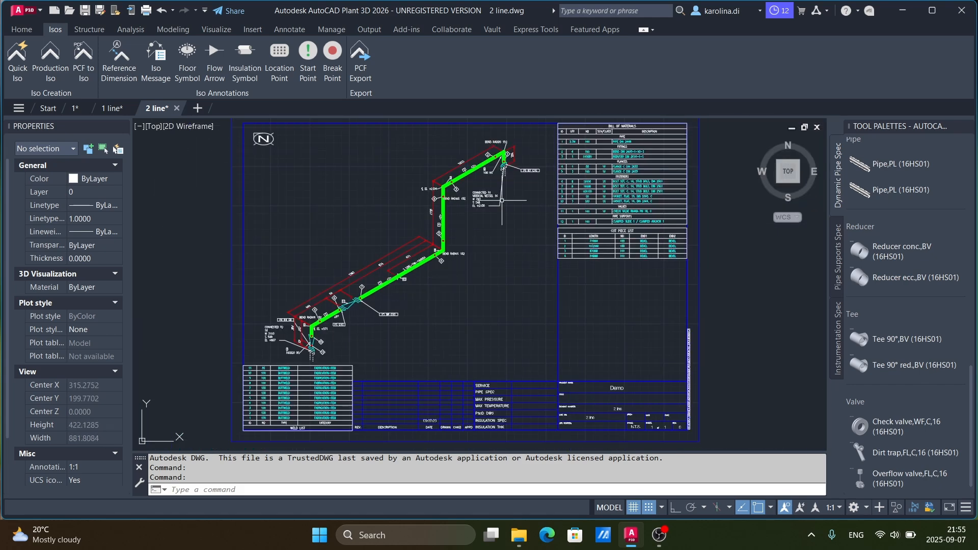
scroll(502, 200, "up", 4)
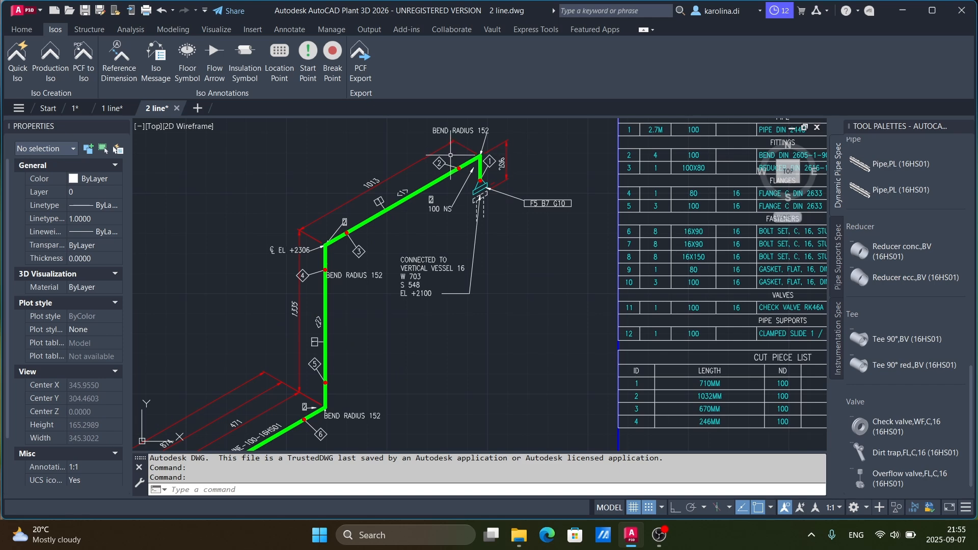
scroll(490, 219, "down", 6)
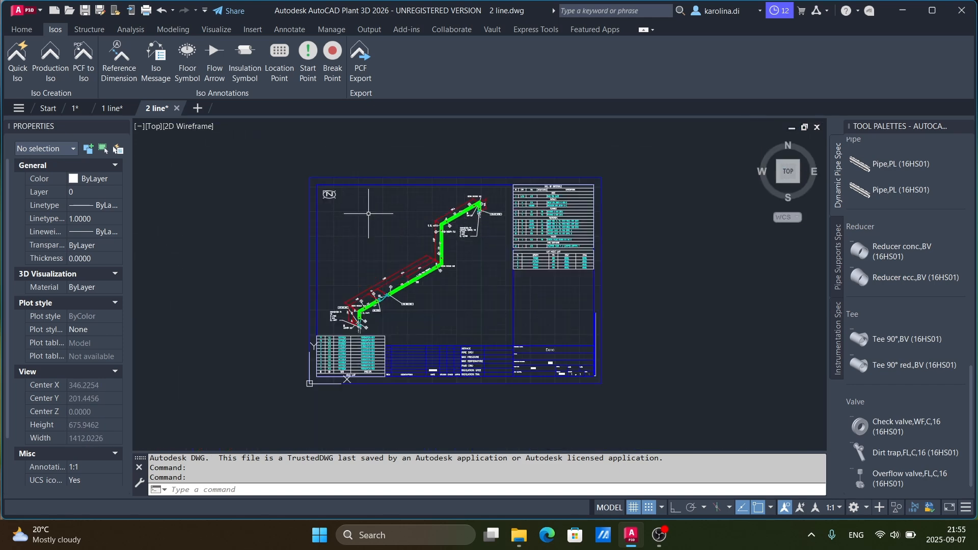
scroll(560, 214, "up", 6)
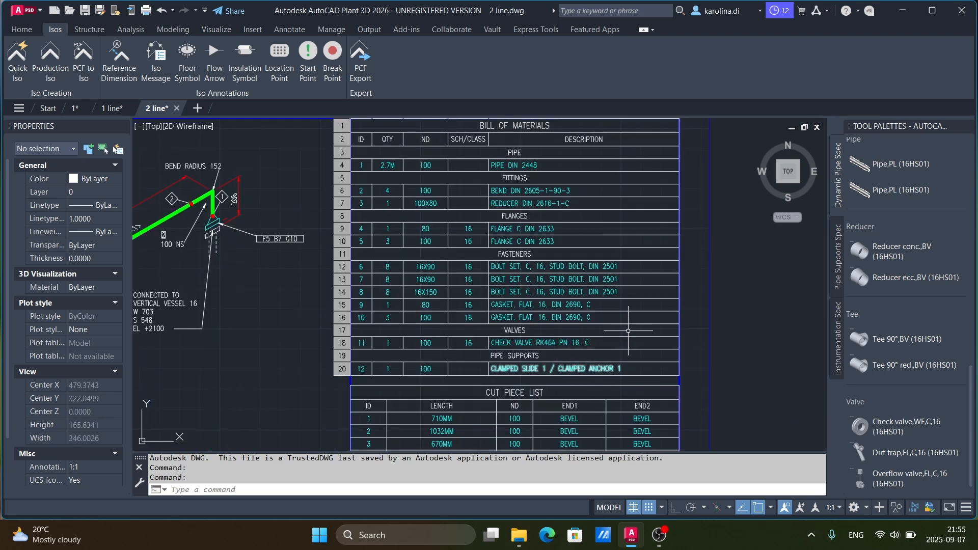
scroll(586, 254, "down", 6)
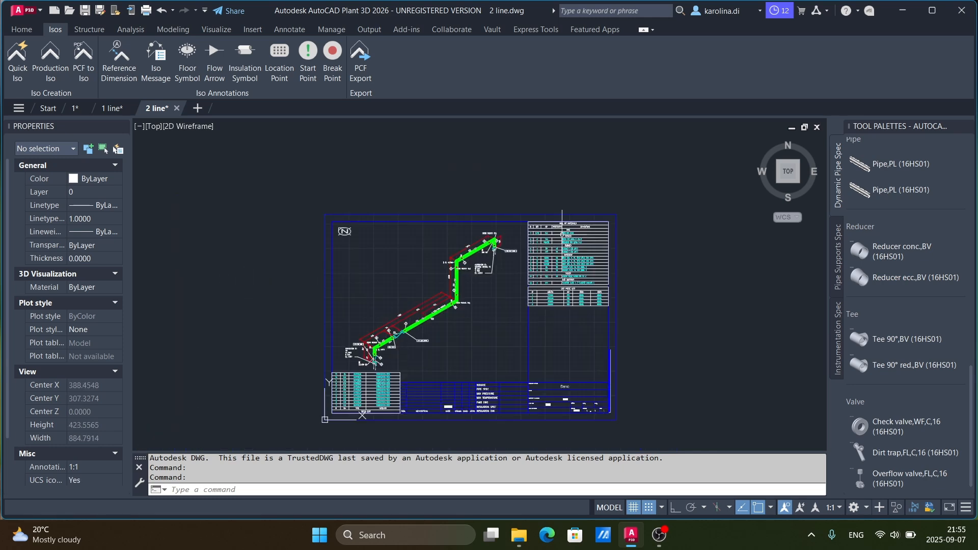
Close the "2 line" and "1 line" isometric drawings with their changes saved, and save the 3D model drawing
left_click(177, 108)
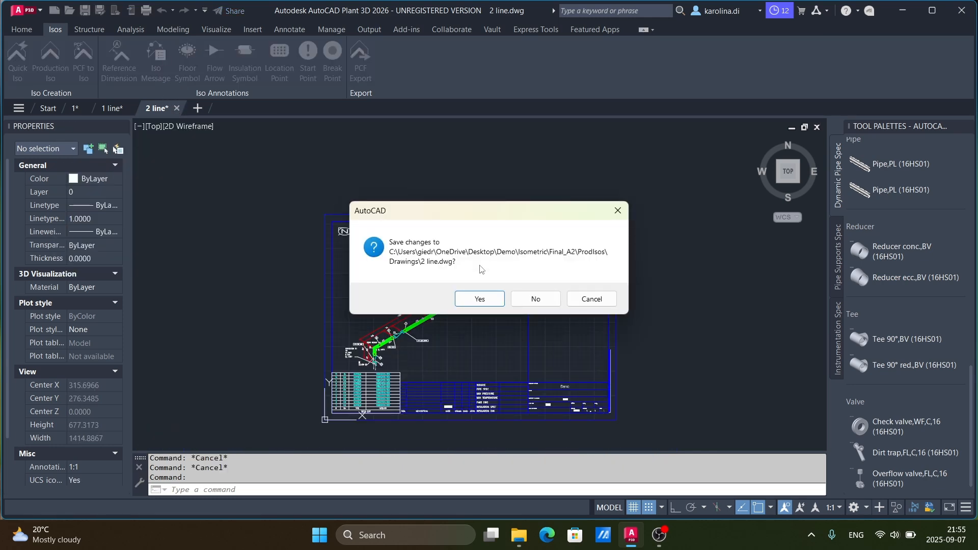
left_click(479, 301)
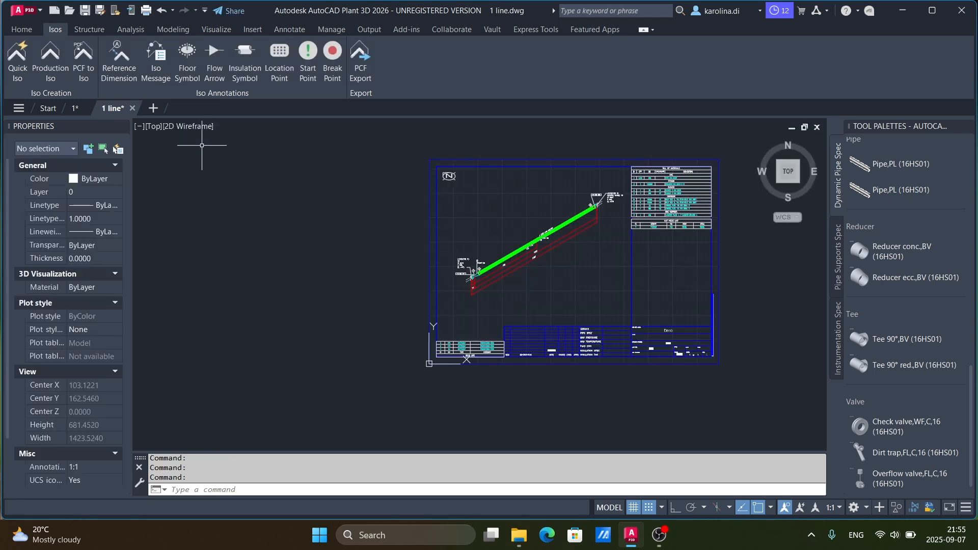
left_click(133, 108)
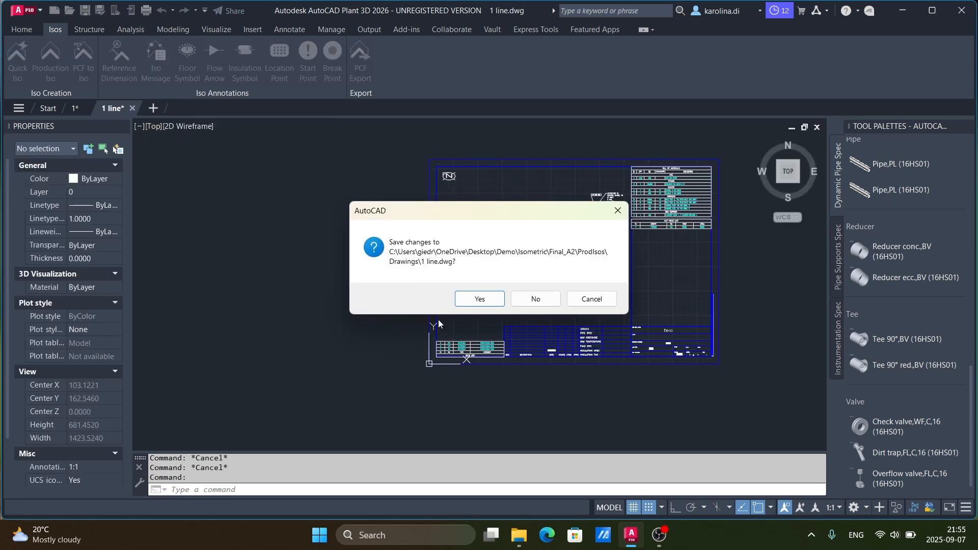
left_click(480, 300)
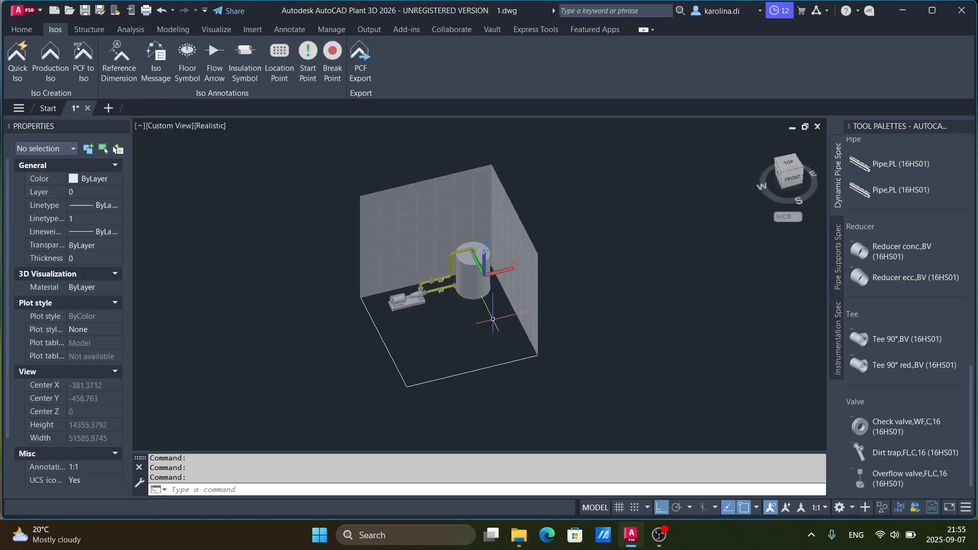
left_click(84, 12)
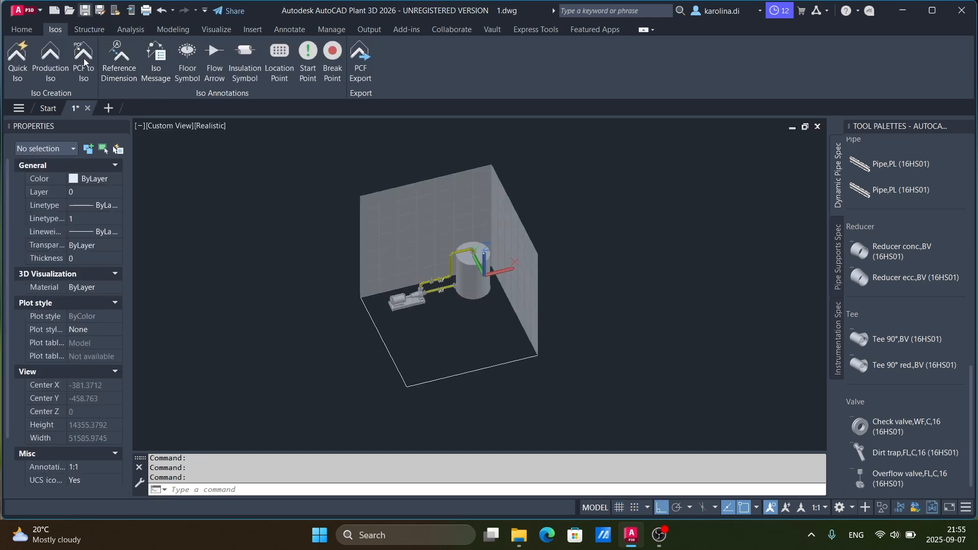